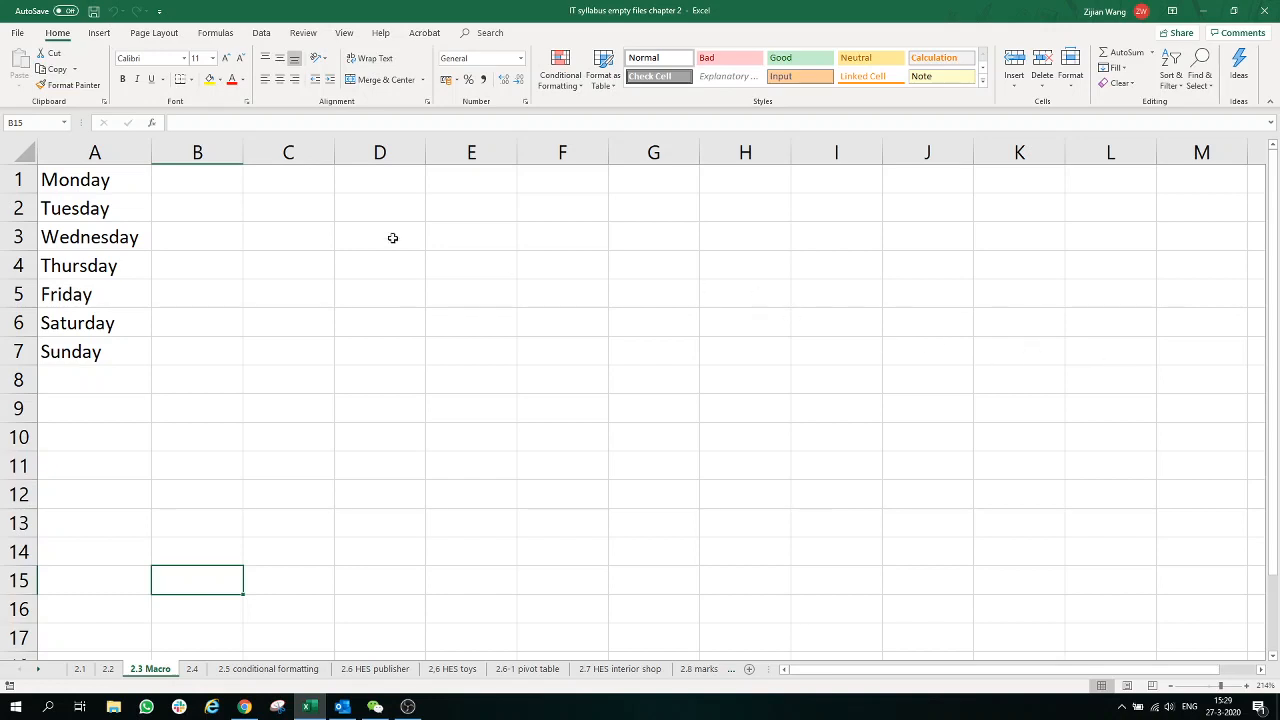
pyautogui.moveTo(118, 173); pyautogui.dragTo(96, 351)
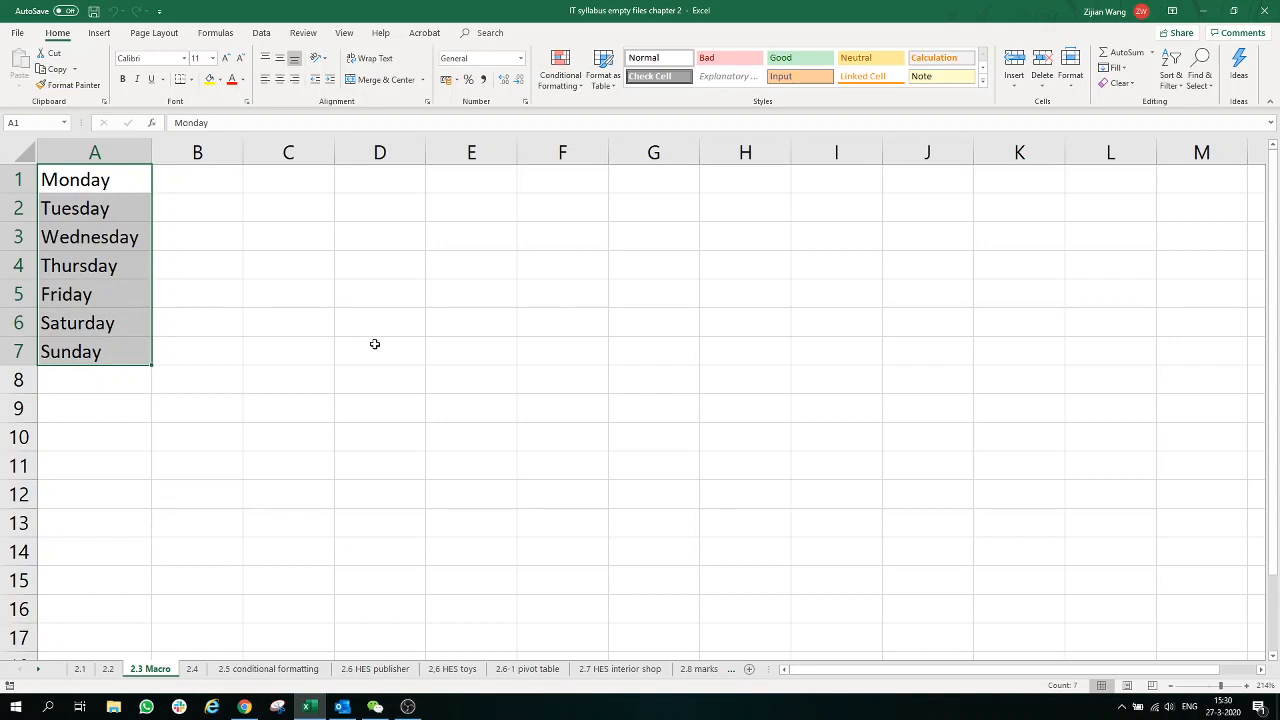
pyautogui.moveTo(125, 185); pyautogui.dragTo(121, 342)
pyautogui.click(200, 318)
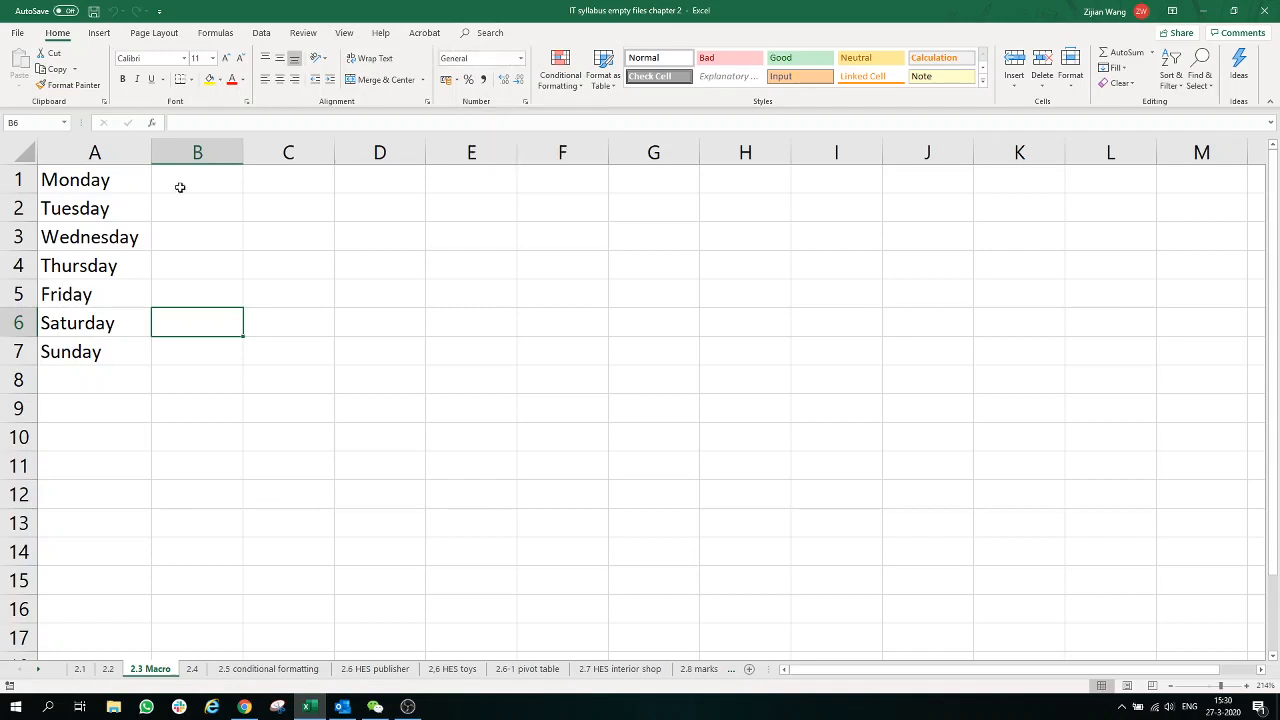
# Enable the Developer tab in the ribbon customization options and show its commands
pyautogui.click(18, 33)
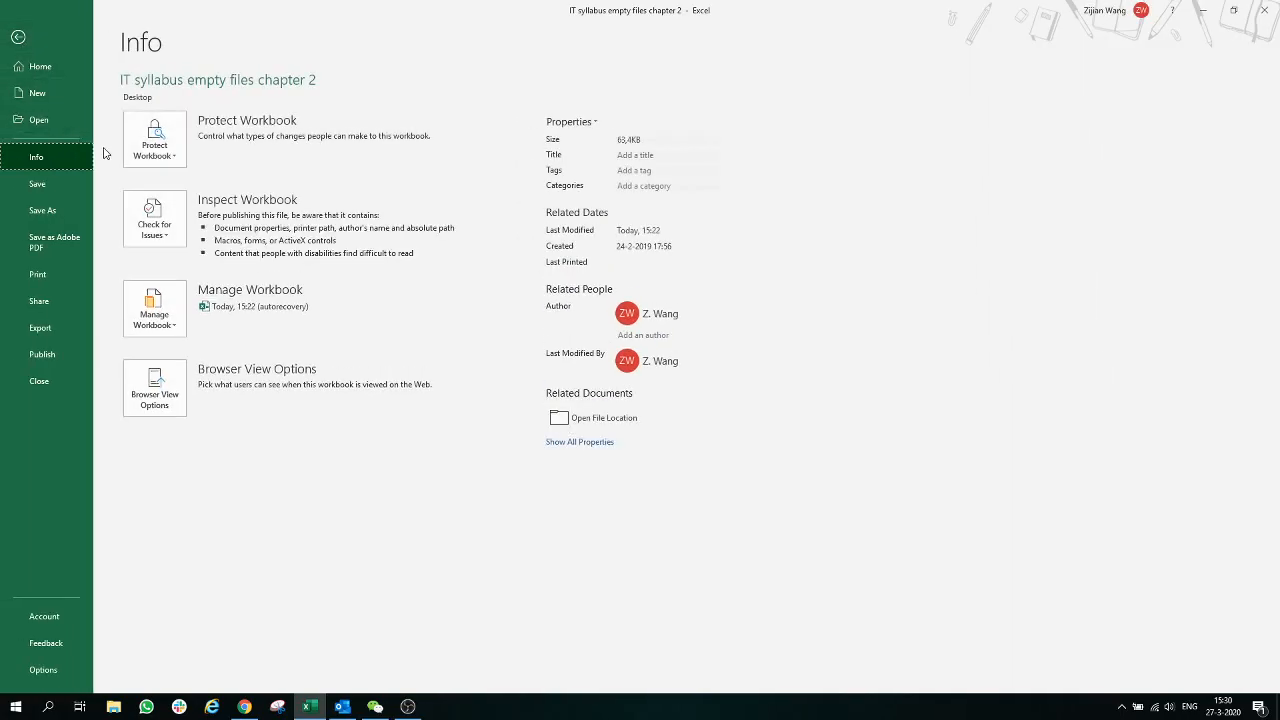
pyautogui.click(53, 676)
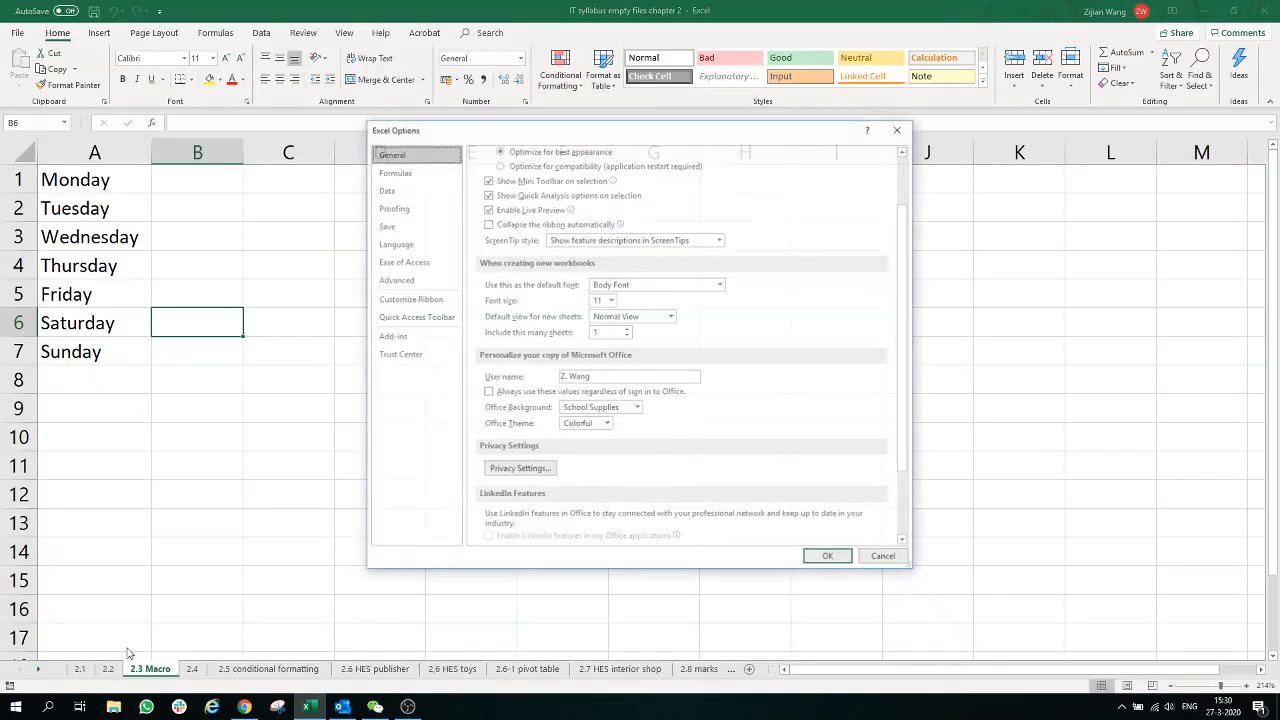
pyautogui.click(418, 302)
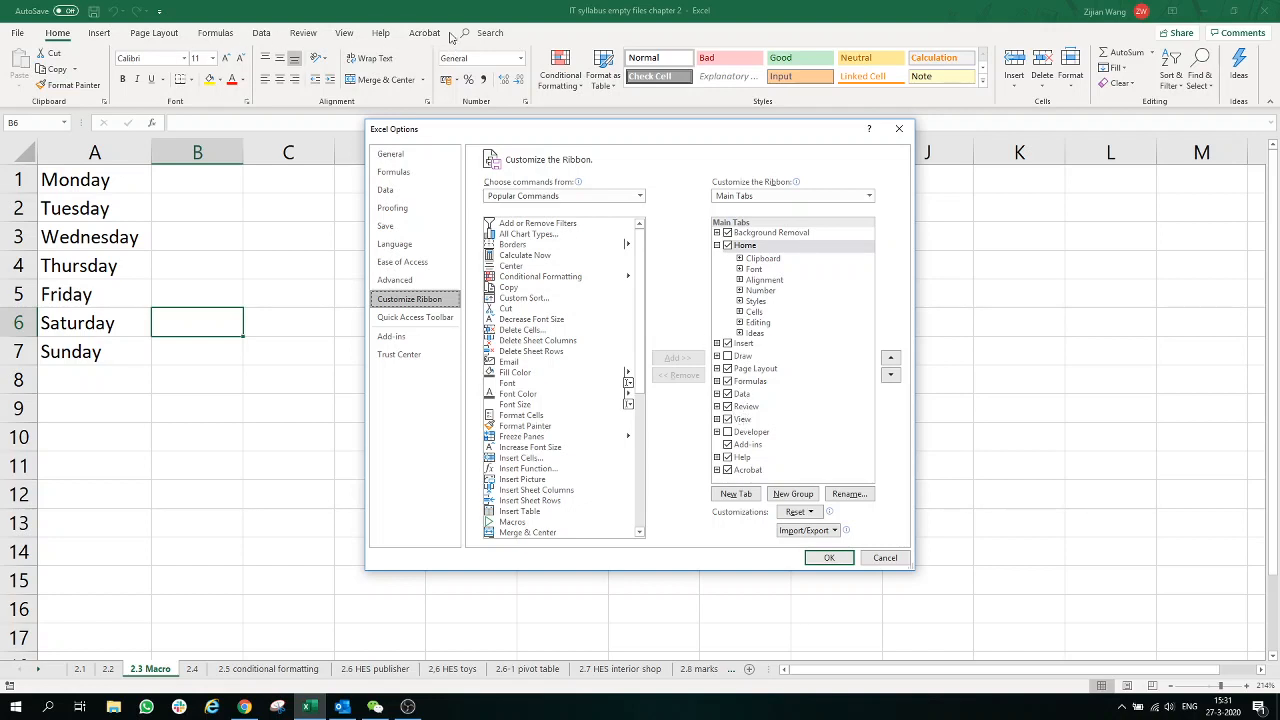
pyautogui.click(727, 432)
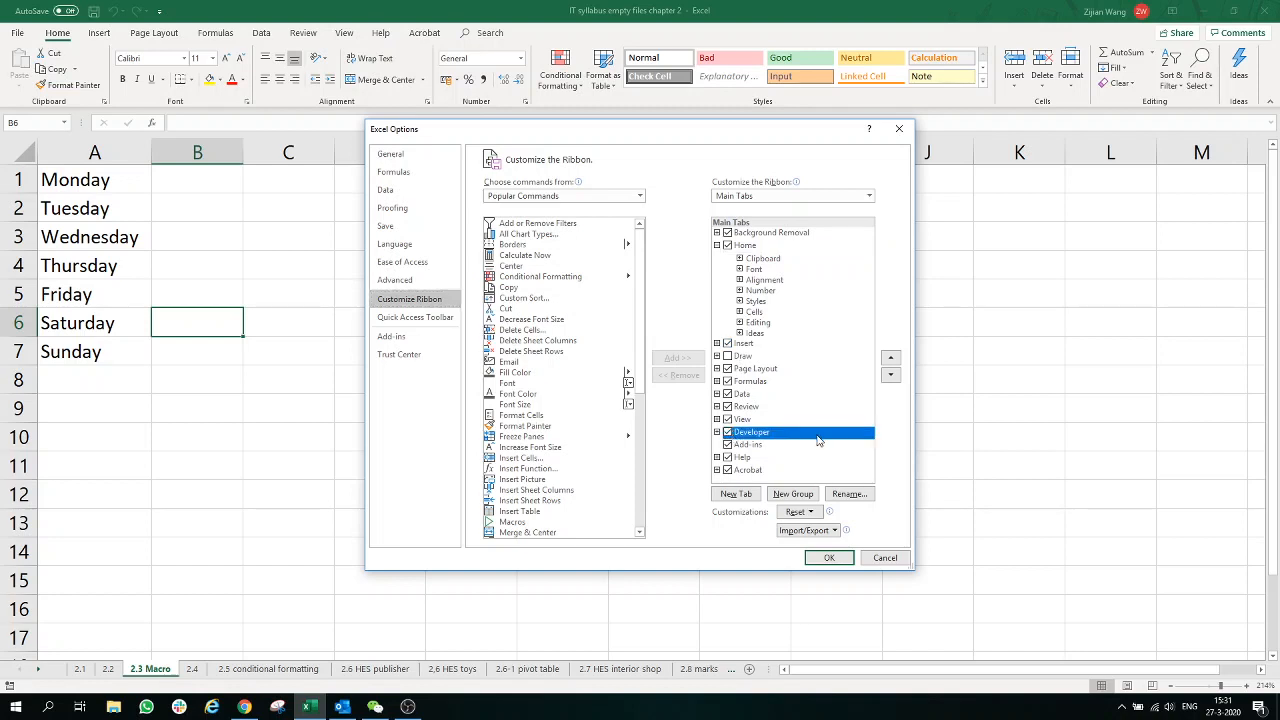
pyautogui.click(848, 562)
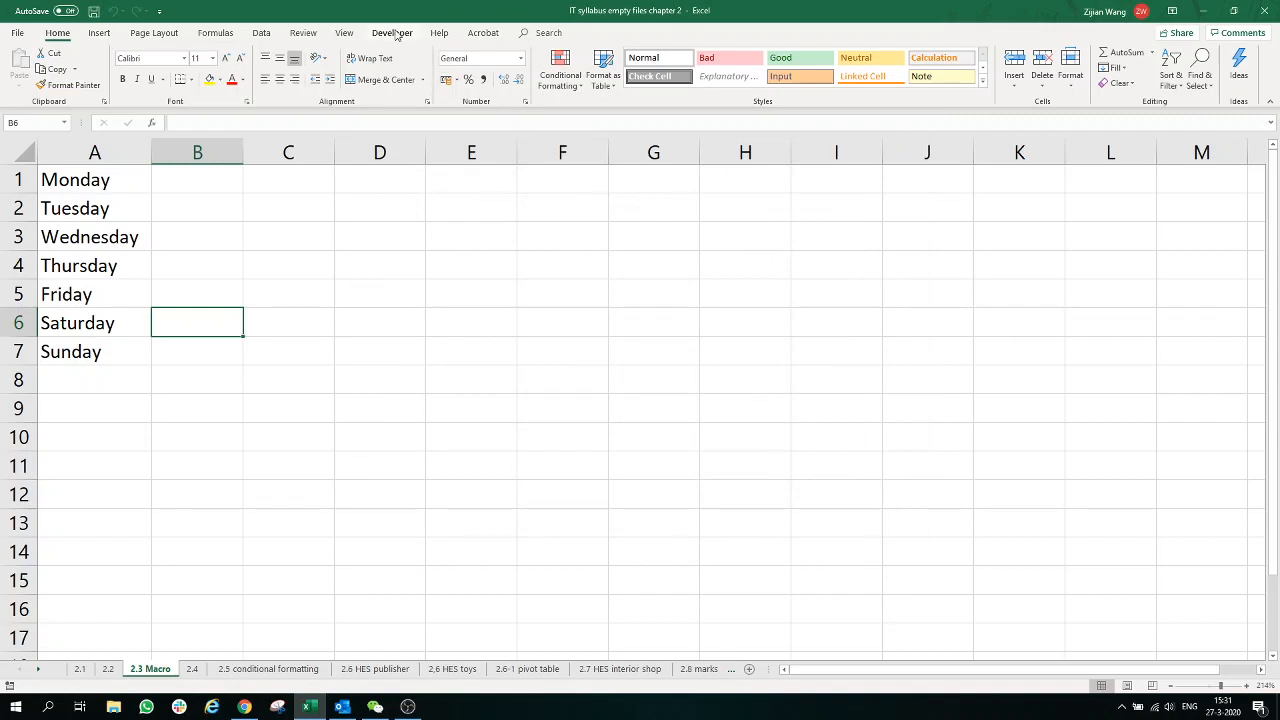
pyautogui.click(392, 33)
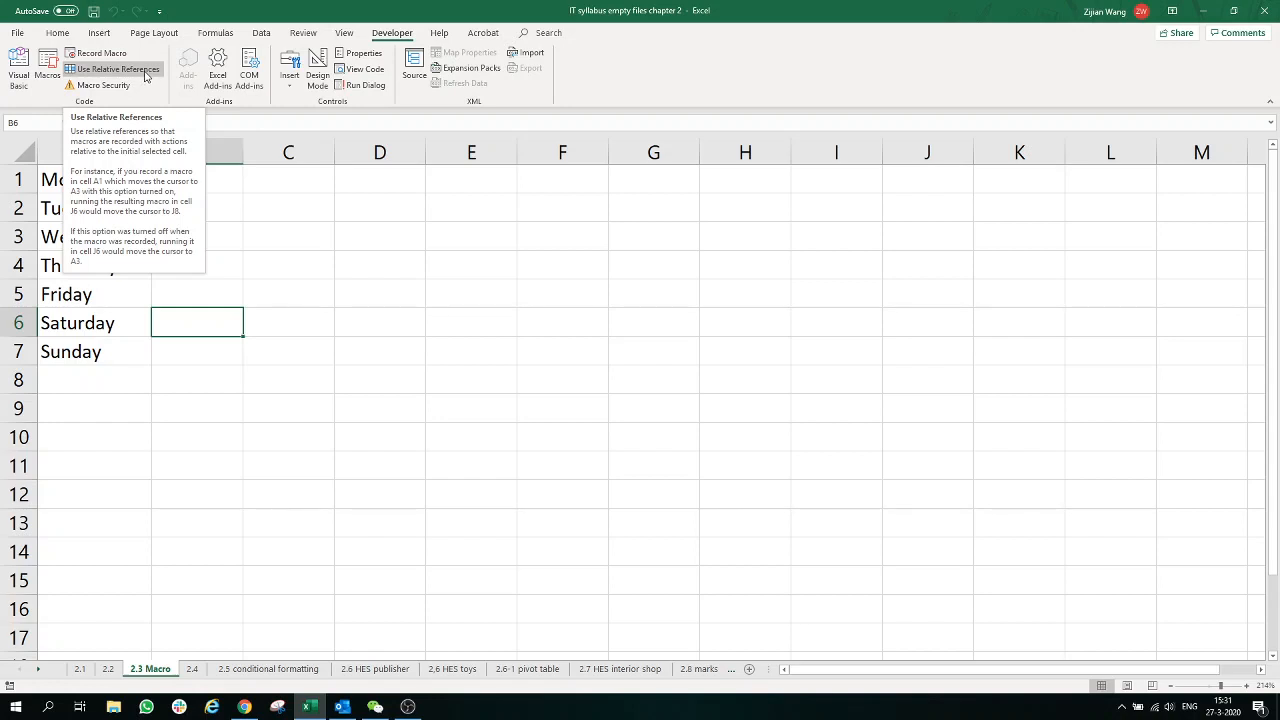
pyautogui.click(318, 240)
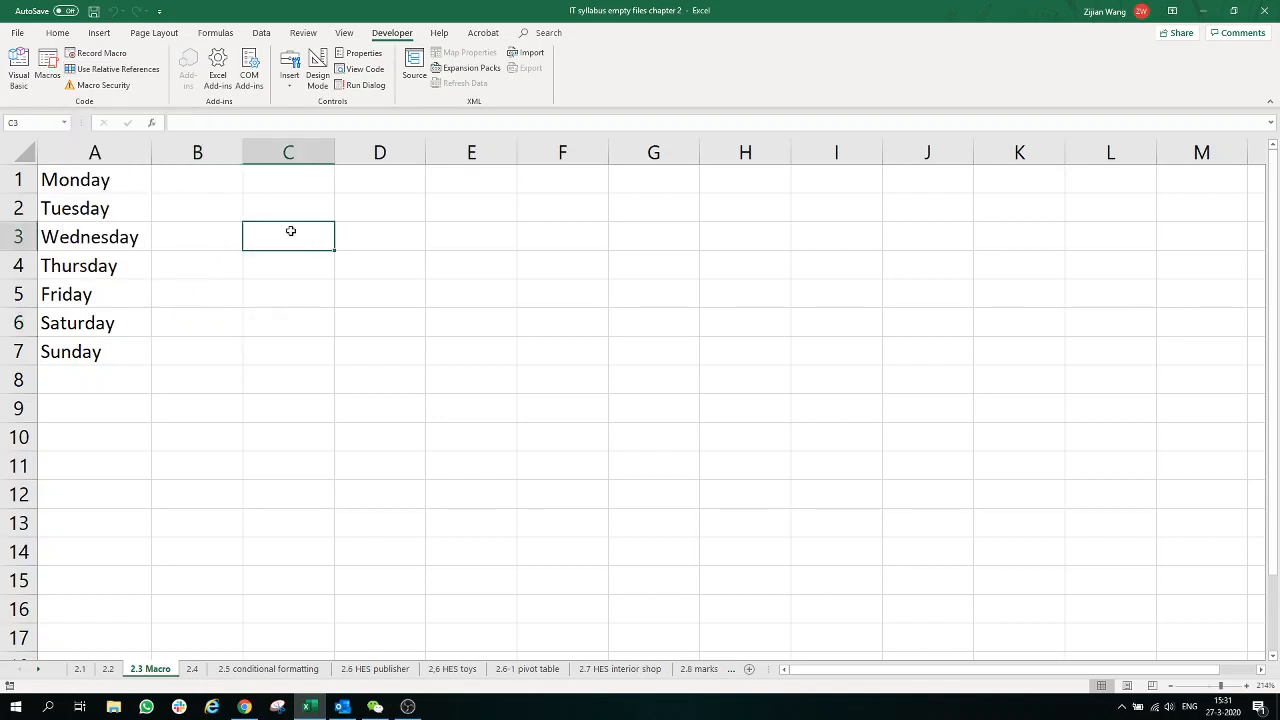
pyautogui.moveTo(128, 178); pyautogui.dragTo(141, 368)
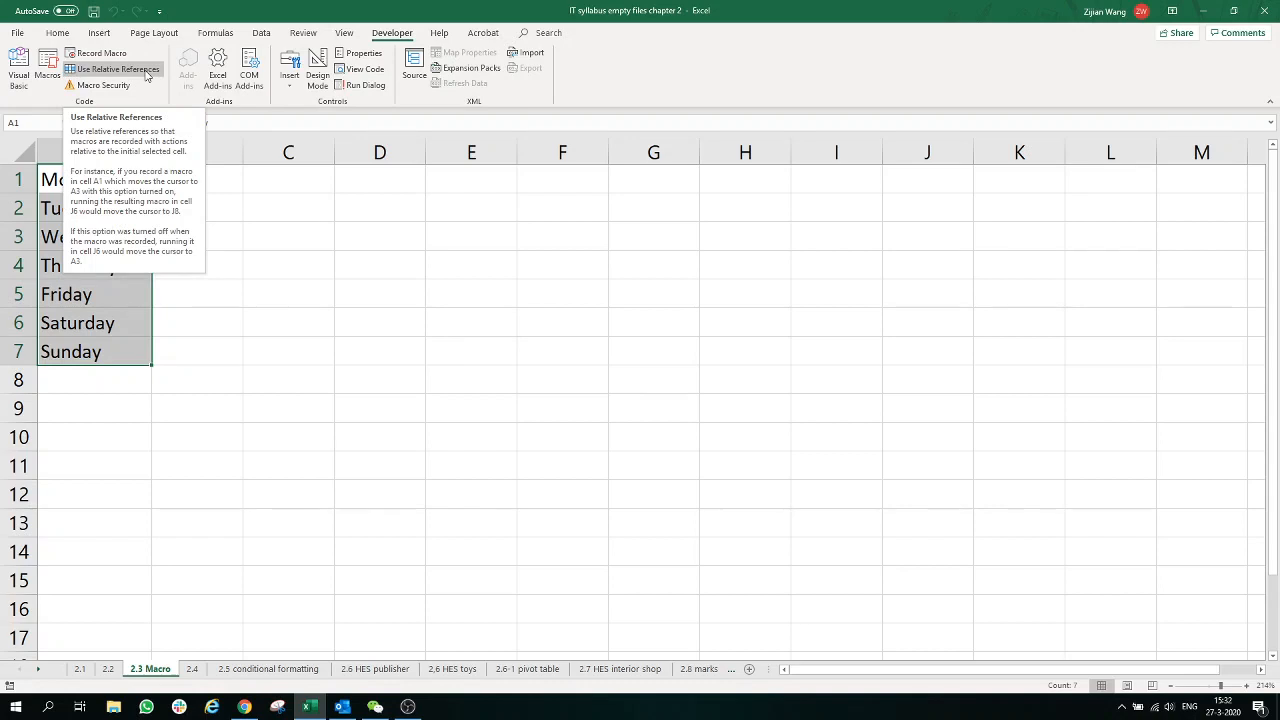
pyautogui.click(312, 243)
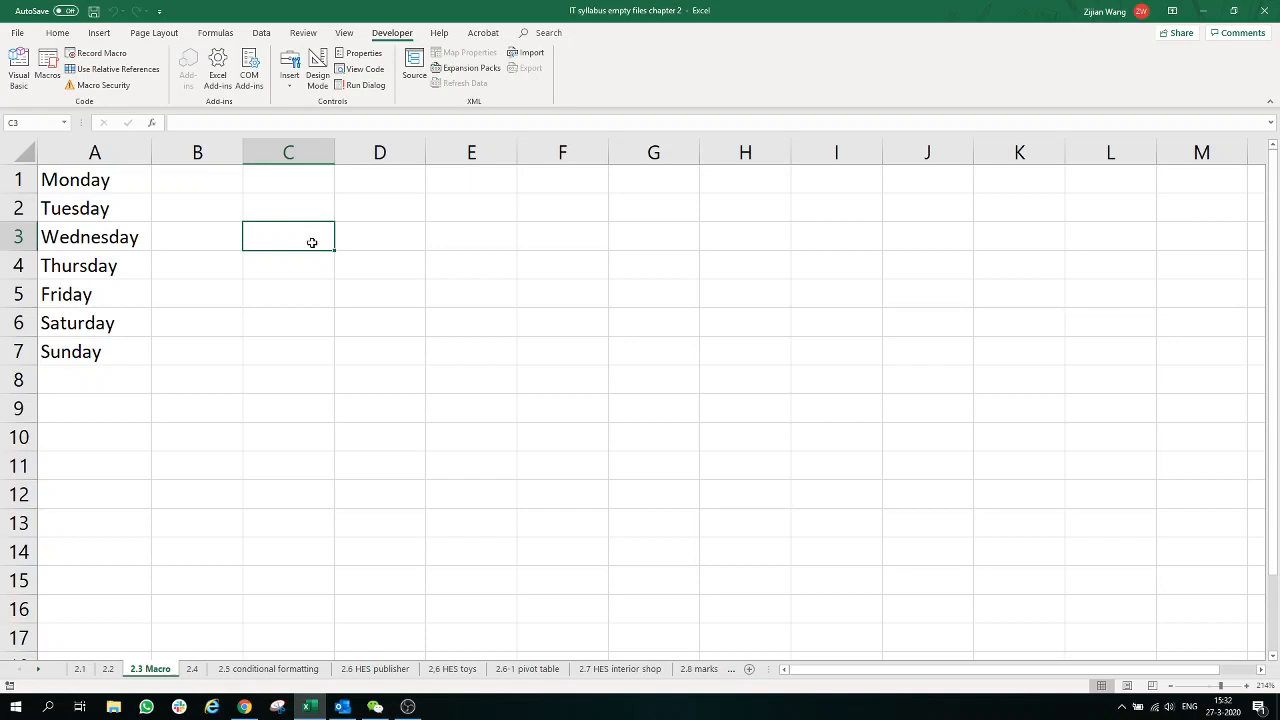
pyautogui.click(139, 182)
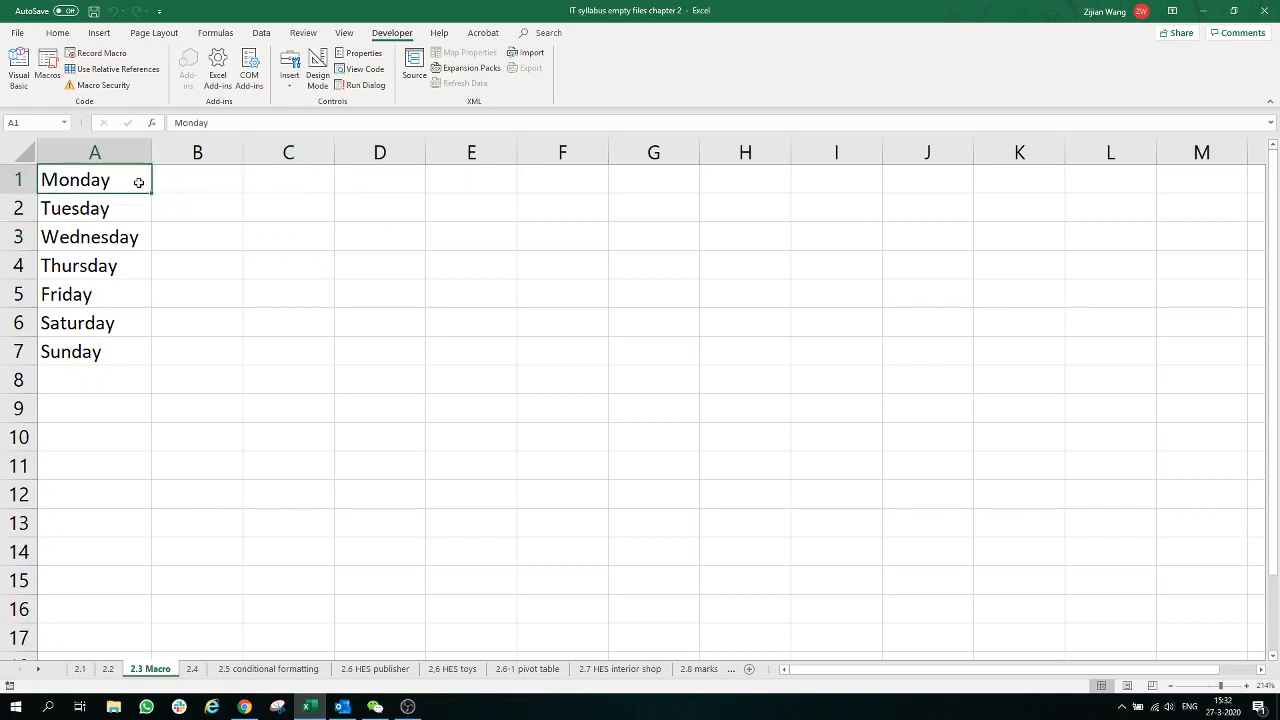
pyautogui.moveTo(138, 184); pyautogui.dragTo(120, 352)
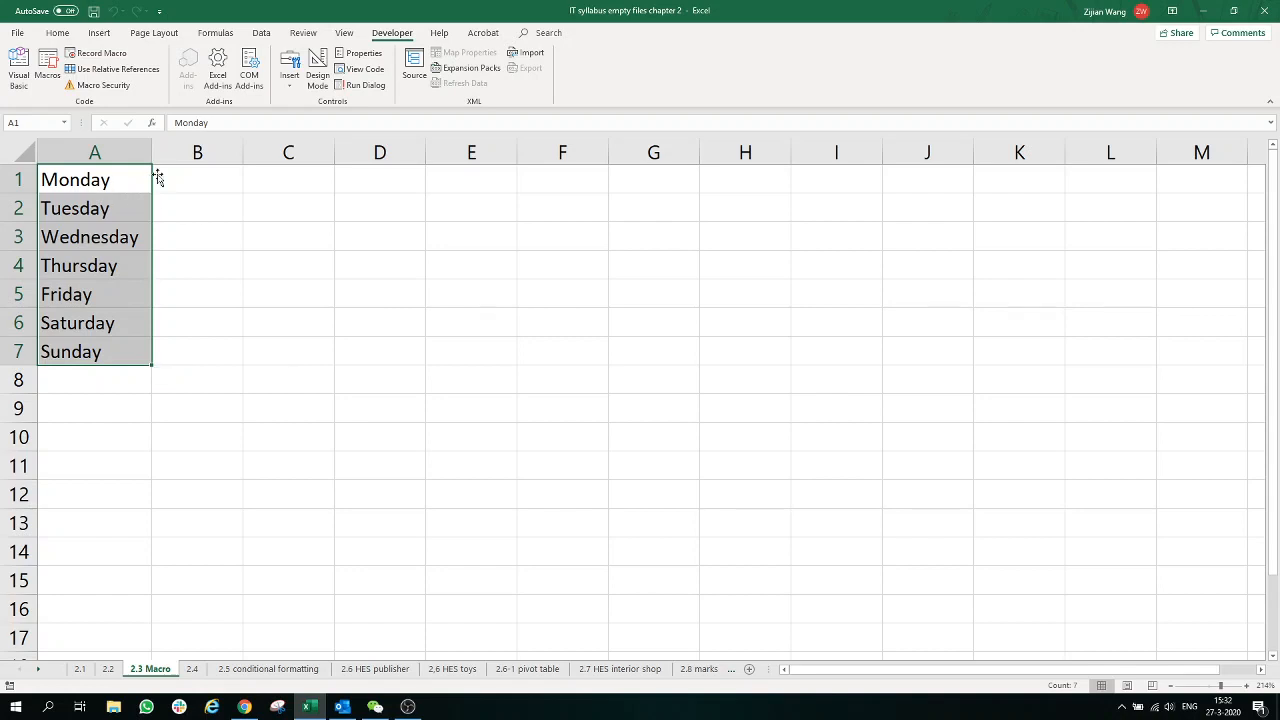
pyautogui.click(190, 185)
pyautogui.click(818, 301)
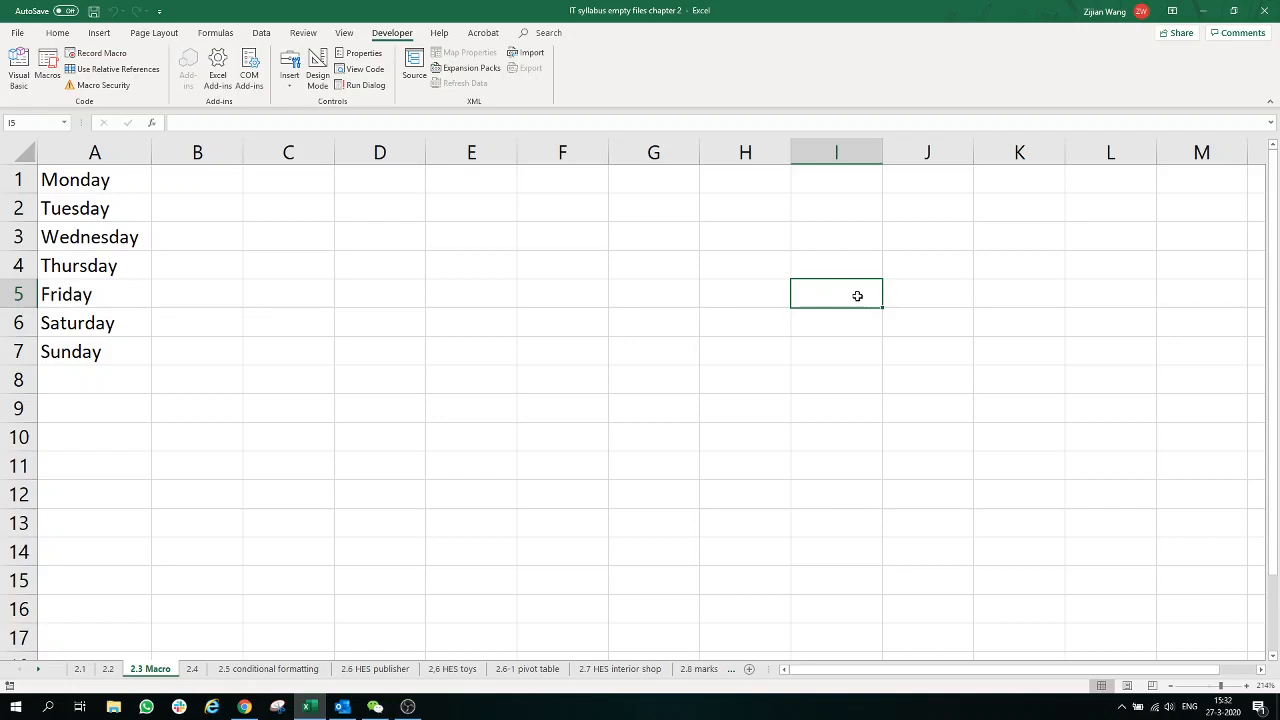
pyautogui.moveTo(120, 179); pyautogui.dragTo(110, 346)
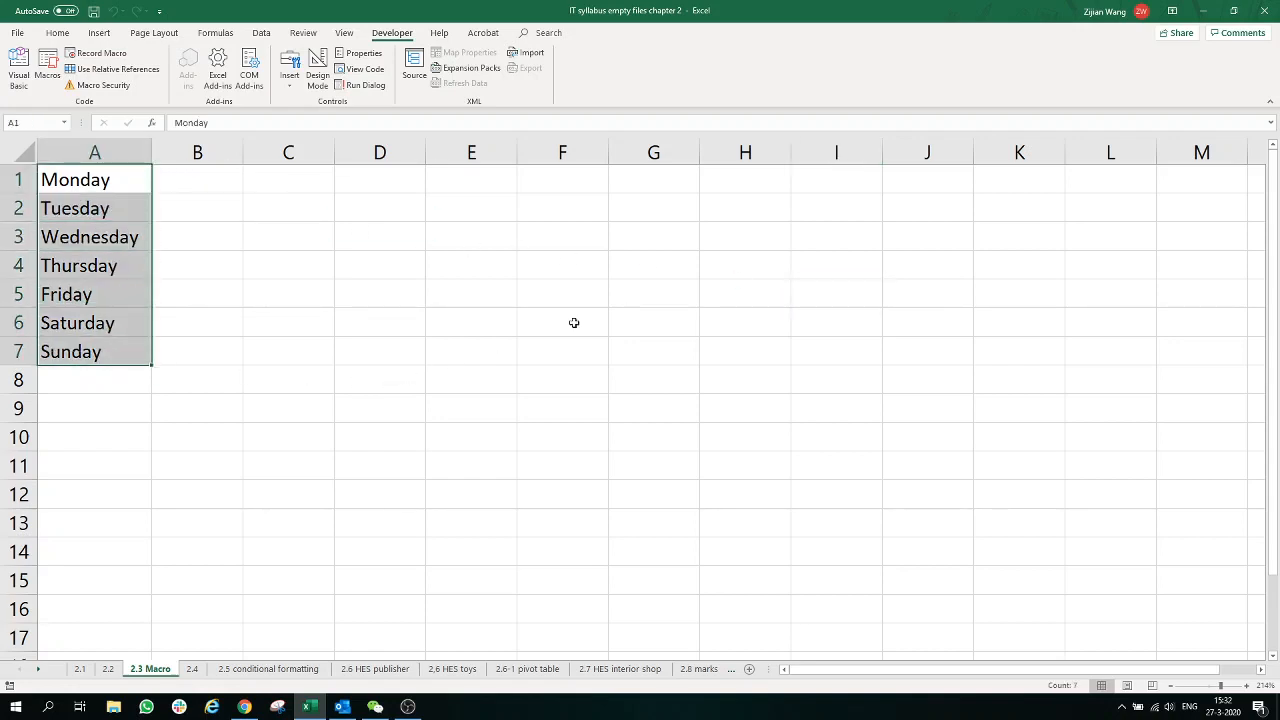
pyautogui.click(834, 257)
pyautogui.moveTo(115, 176); pyautogui.dragTo(114, 342)
pyautogui.click(291, 256)
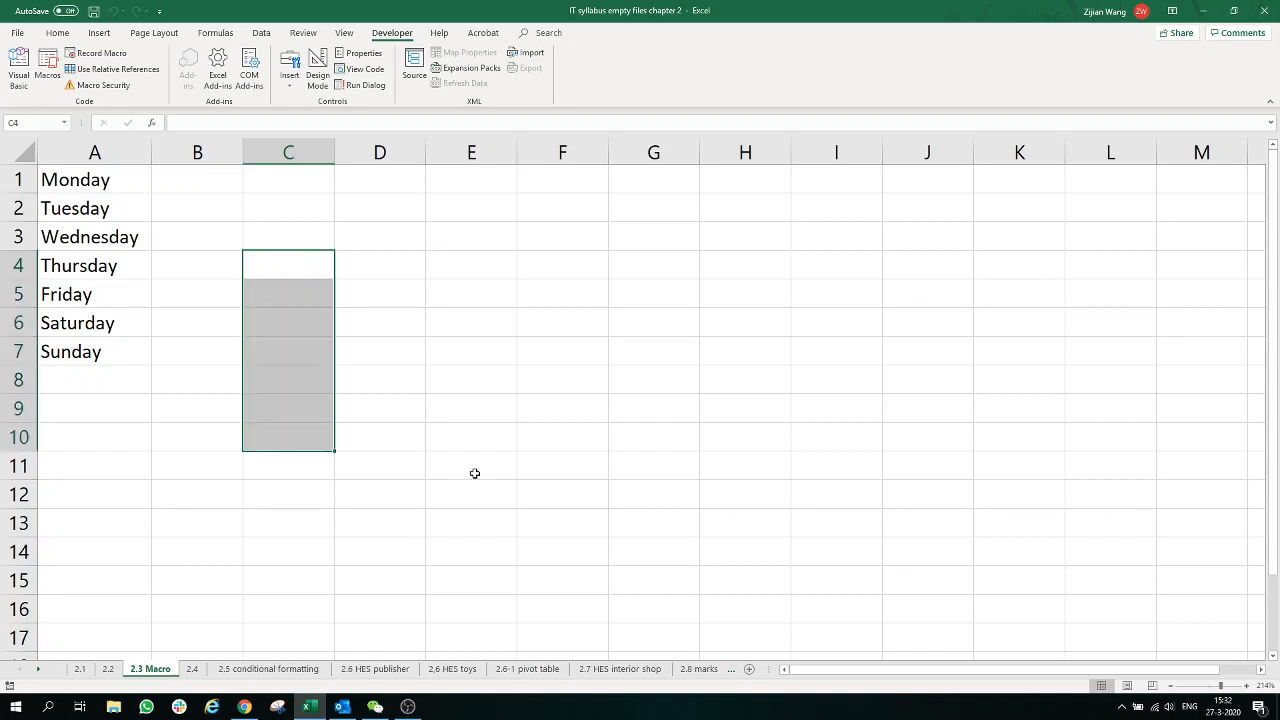
pyautogui.click(550, 348)
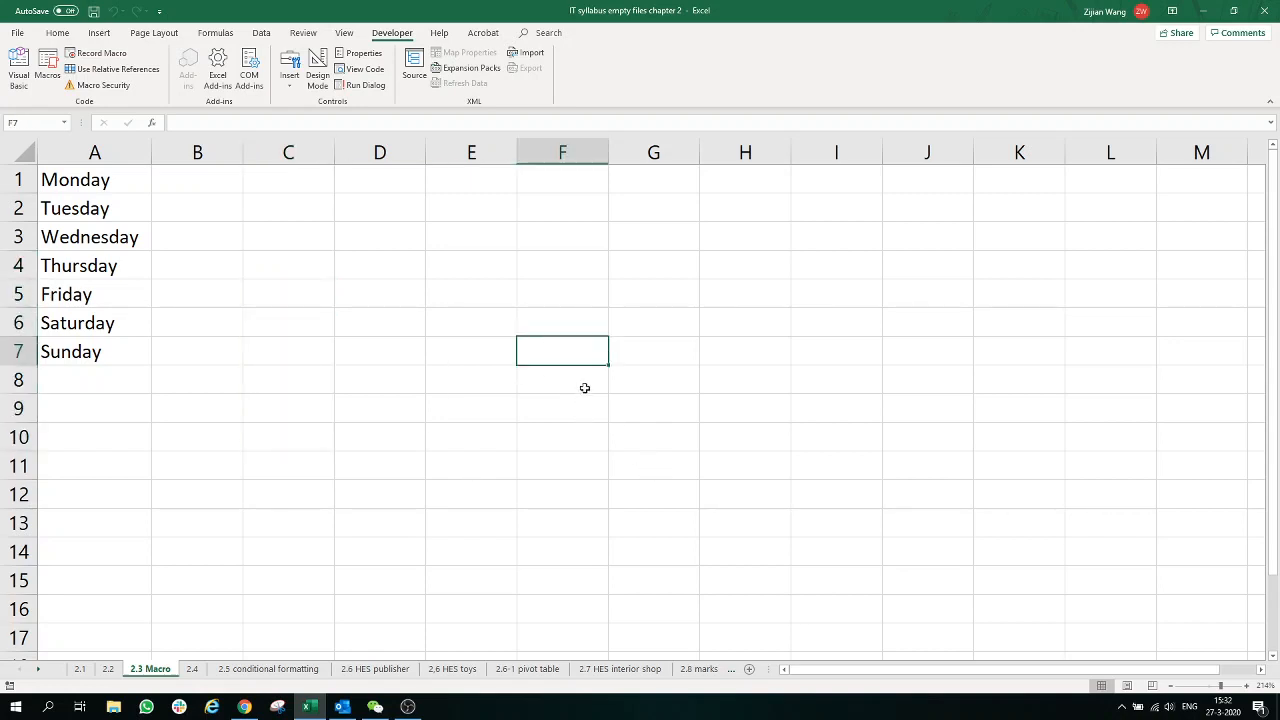
pyautogui.moveTo(583, 353); pyautogui.dragTo(583, 514)
pyautogui.click(445, 324)
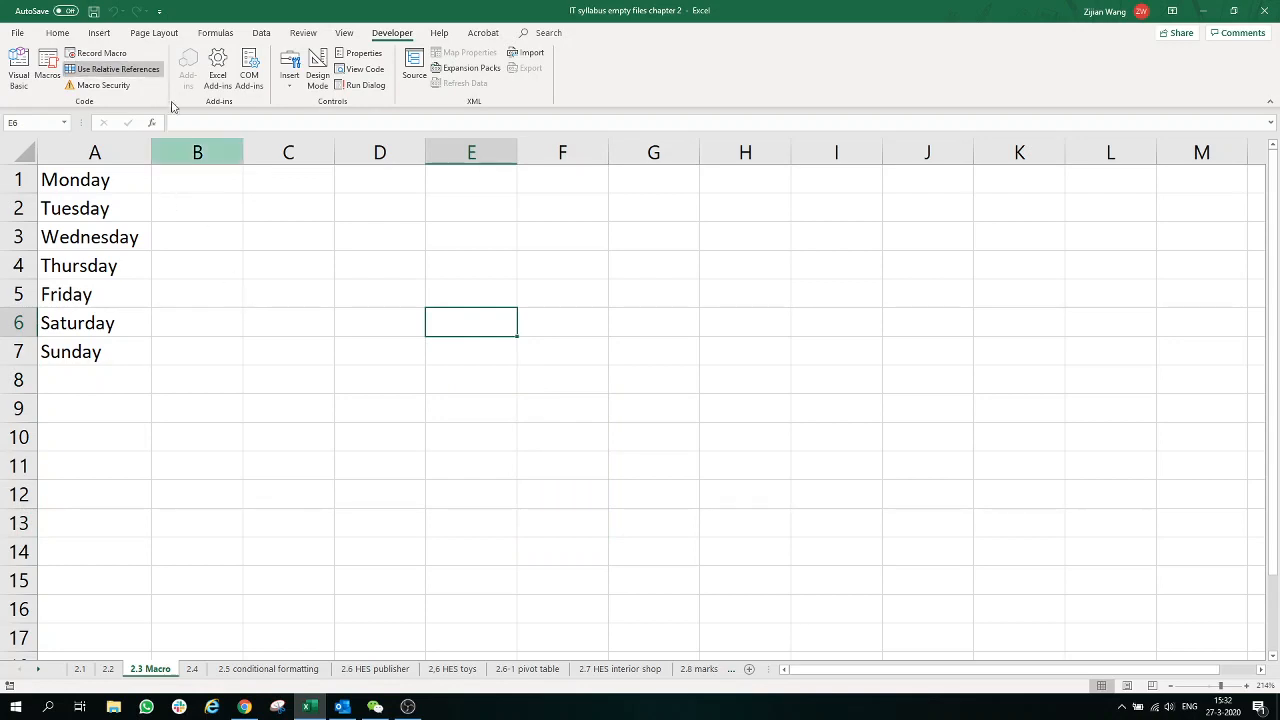
# Turn on relative references and start recording a macro named ListWorkdays with shortcut Ctrl+d, stored in This Workbook
pyautogui.click(158, 69)
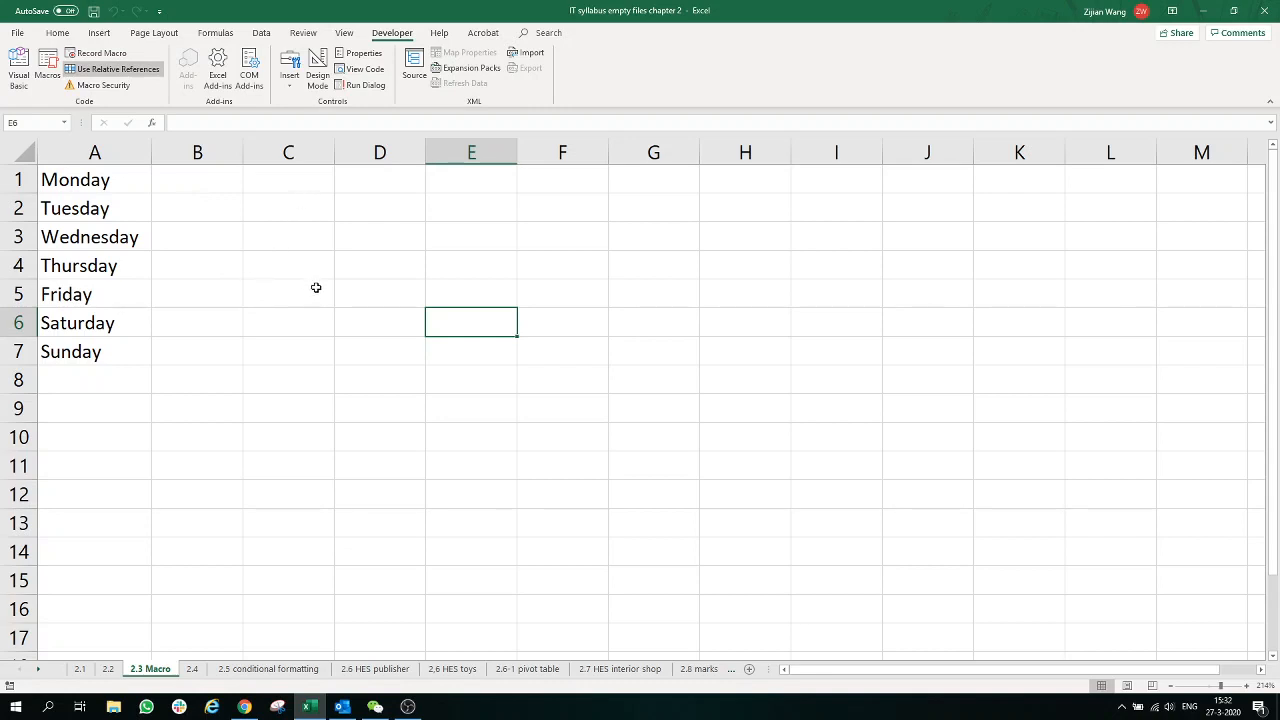
pyautogui.click(124, 56)
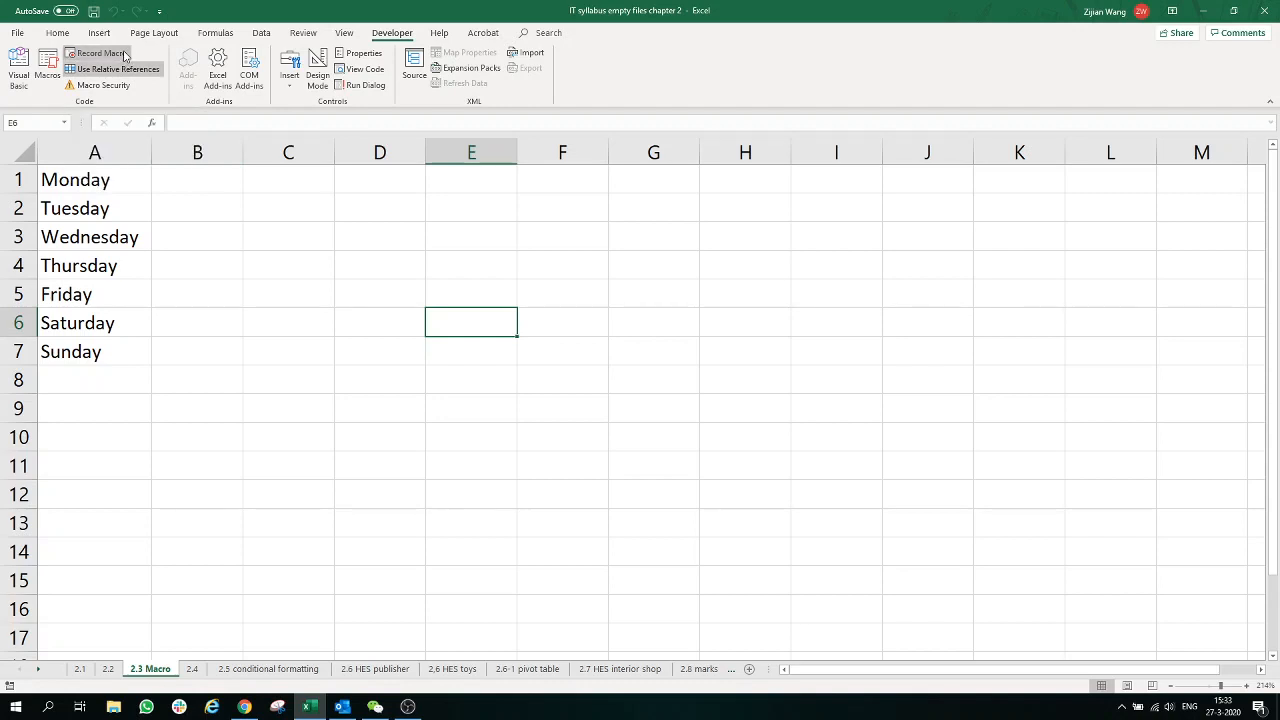
pyautogui.moveTo(283, 461); pyautogui.dragTo(656, 212)
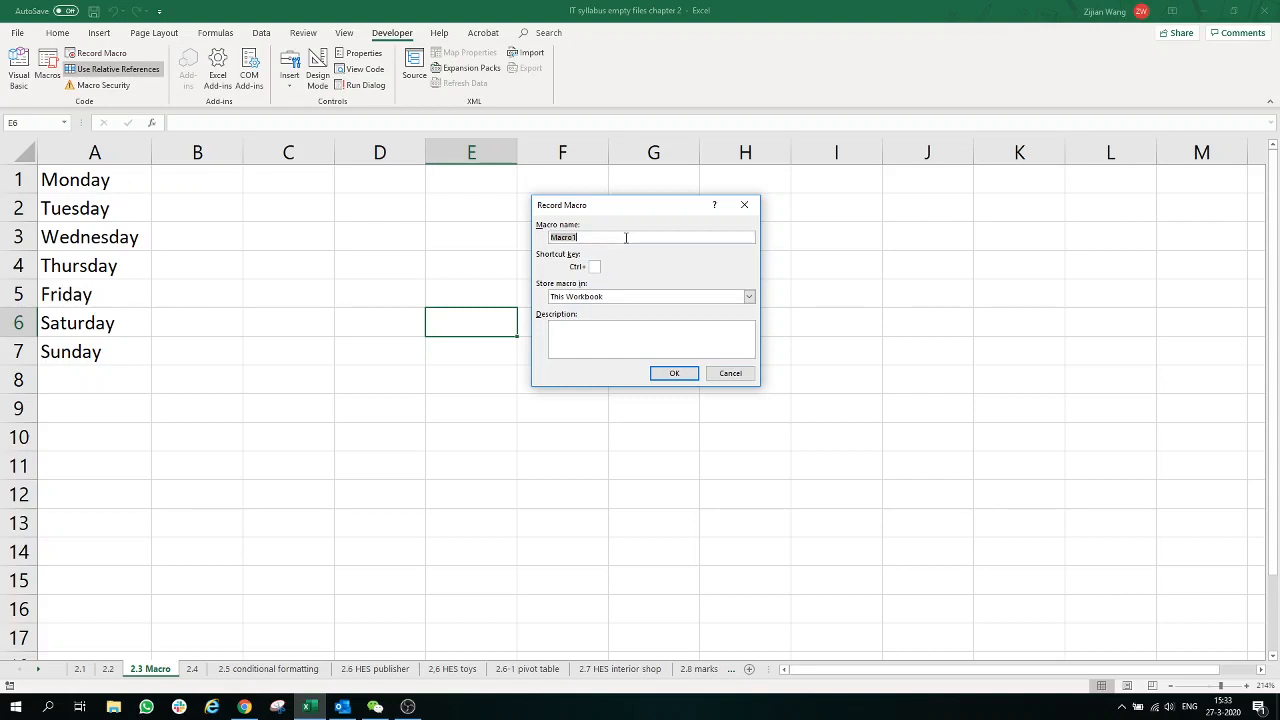
pyautogui.write('ListWorkdays')
pyautogui.click(626, 336)
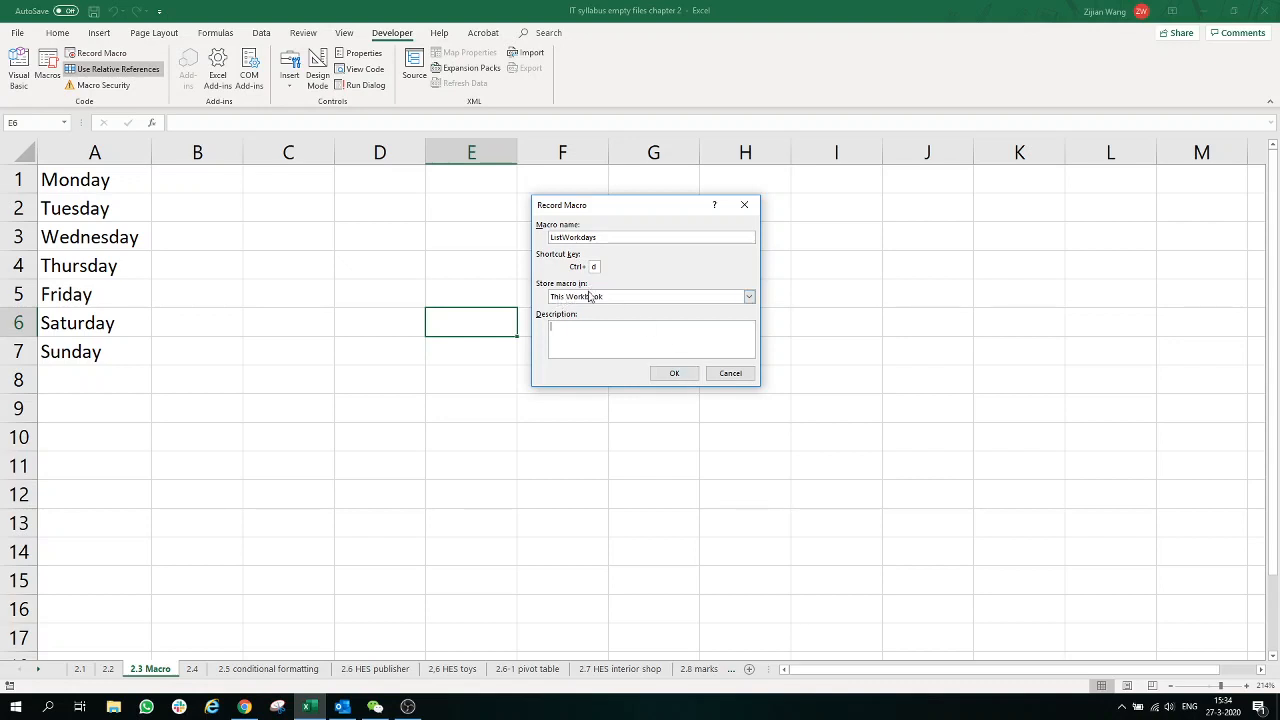
pyautogui.click(675, 374)
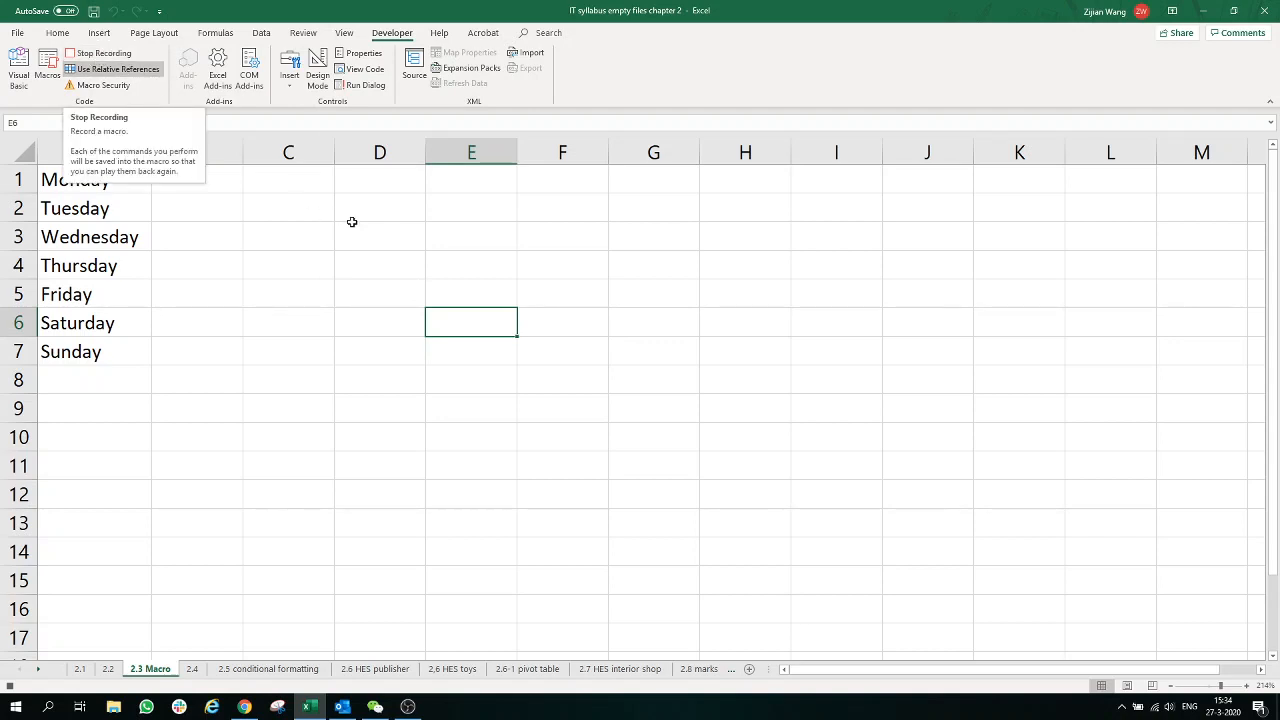
pyautogui.click(502, 291)
pyautogui.click(681, 286)
pyautogui.click(454, 256)
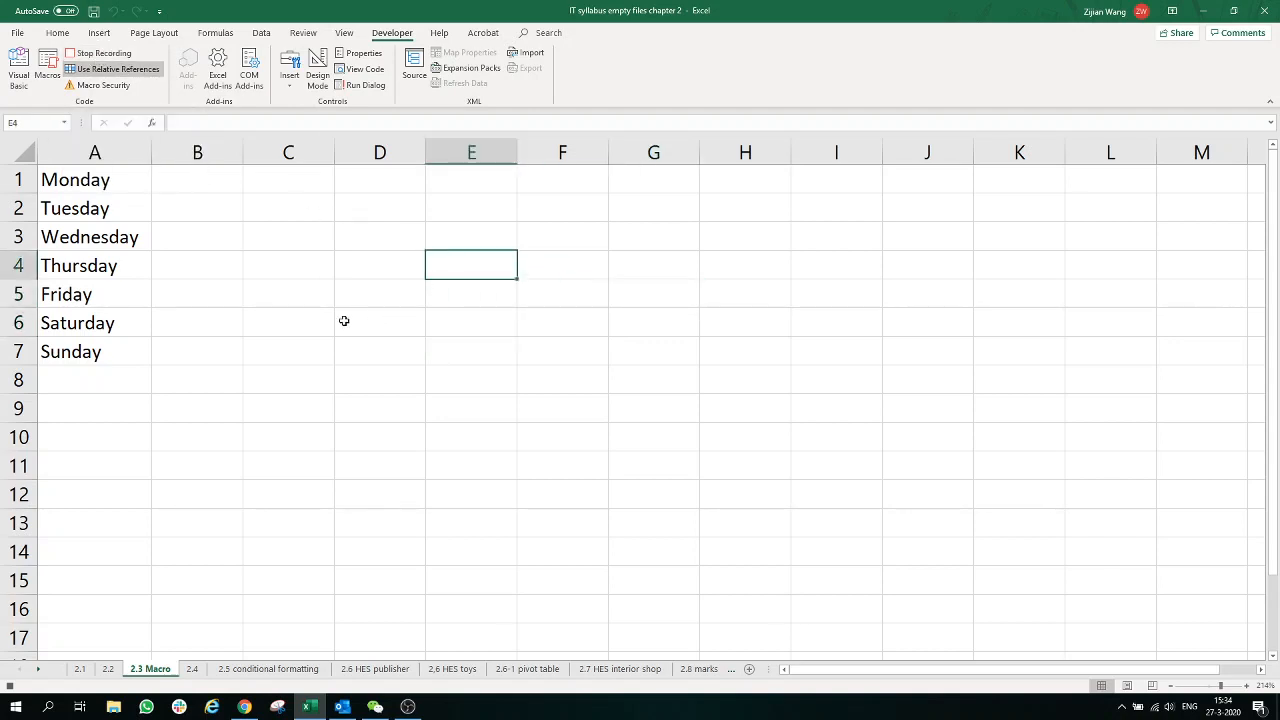
pyautogui.click(344, 320)
# Enter the days Monday through Sunday, one per cell, down cells D4 to D10
pyautogui.click(401, 268)
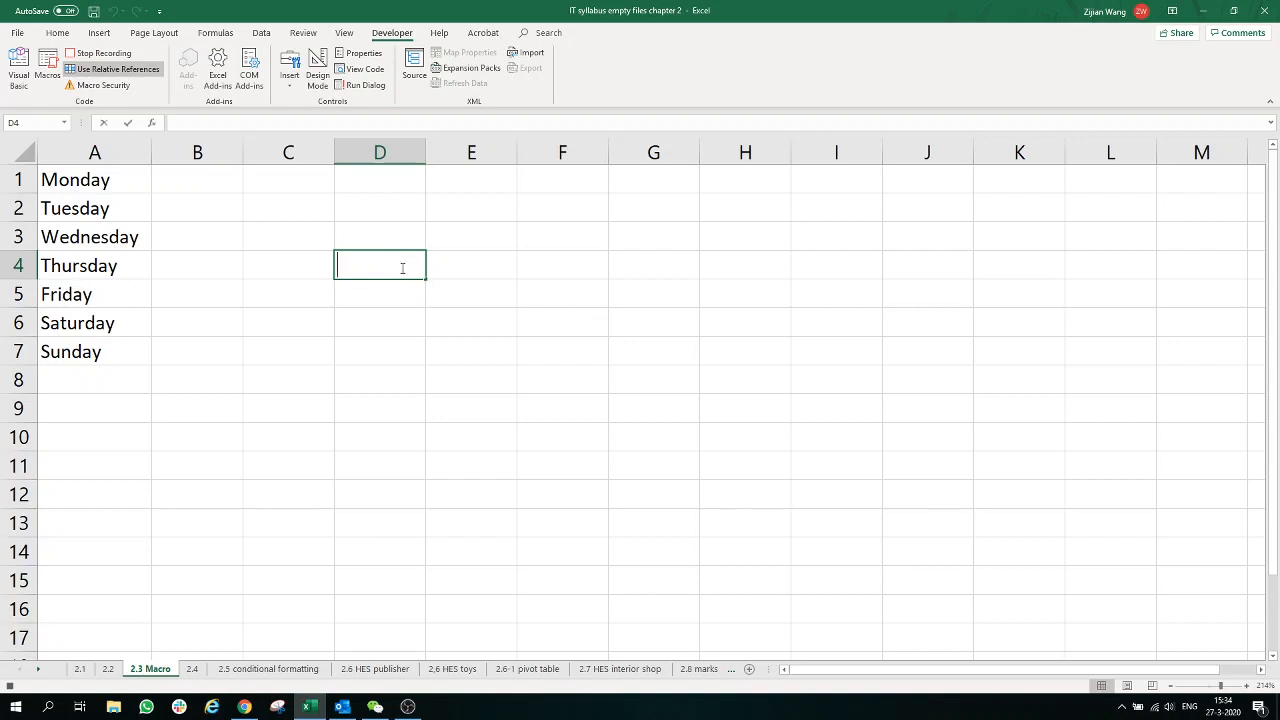
pyautogui.write('Monday')
pyautogui.press('Return')
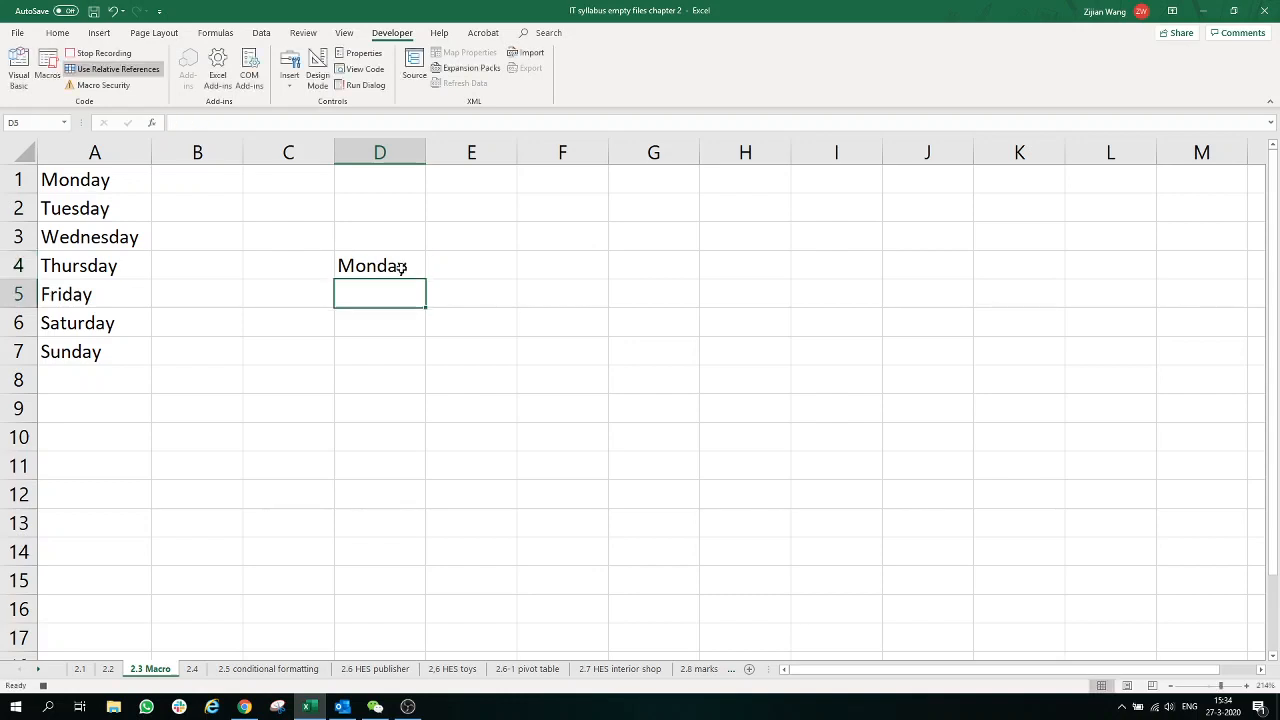
pyautogui.write('Tuesday')
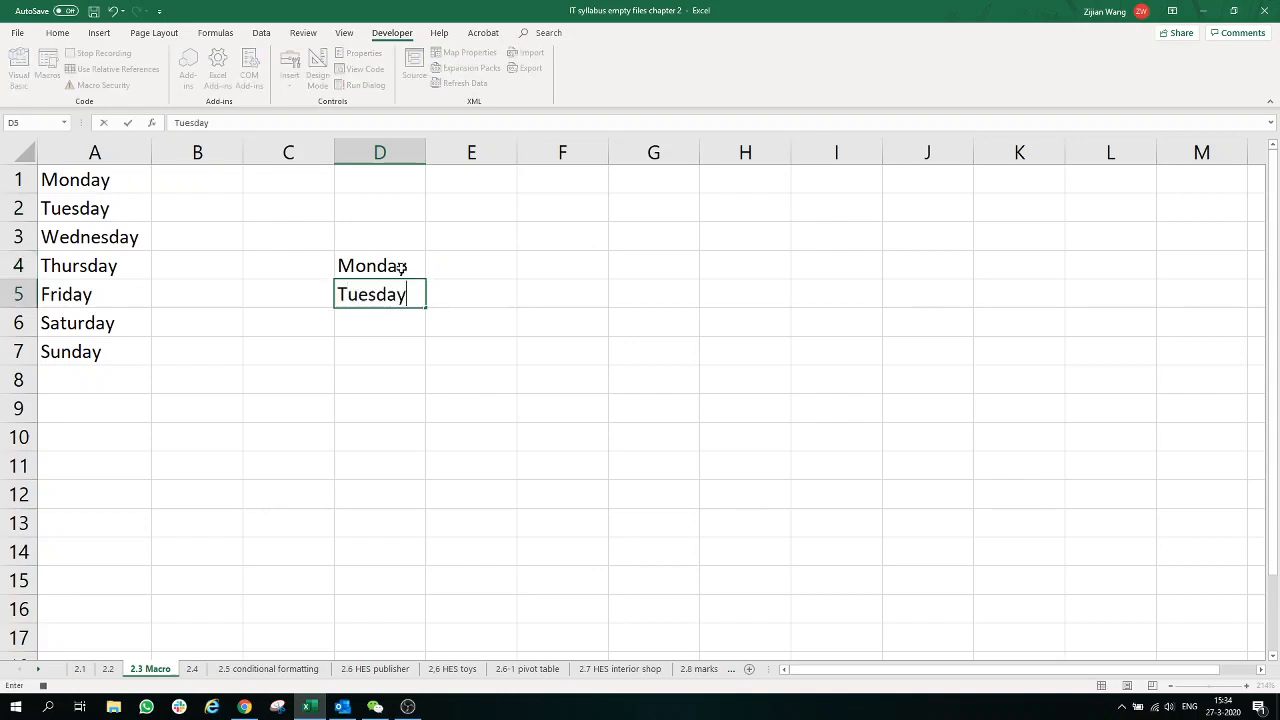
pyautogui.press('Return')
pyautogui.write('Wedne')
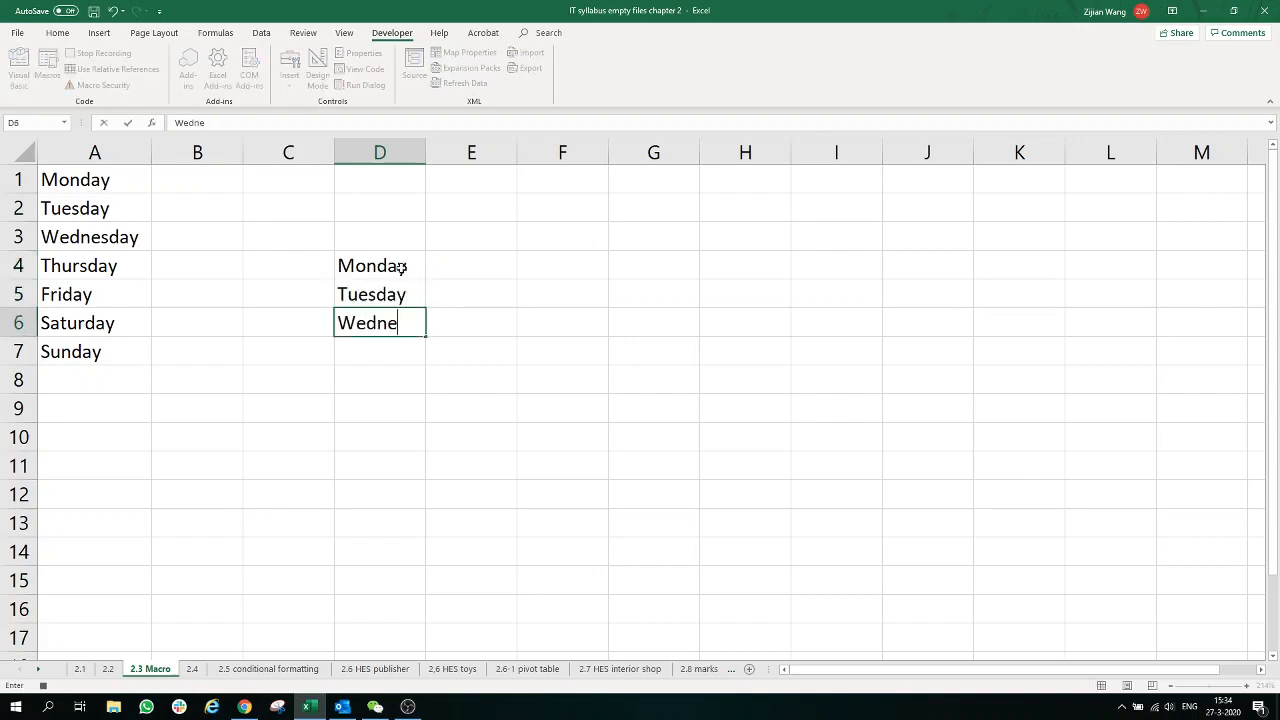
pyautogui.write('sday')
pyautogui.press('Return')
pyautogui.write('Th')
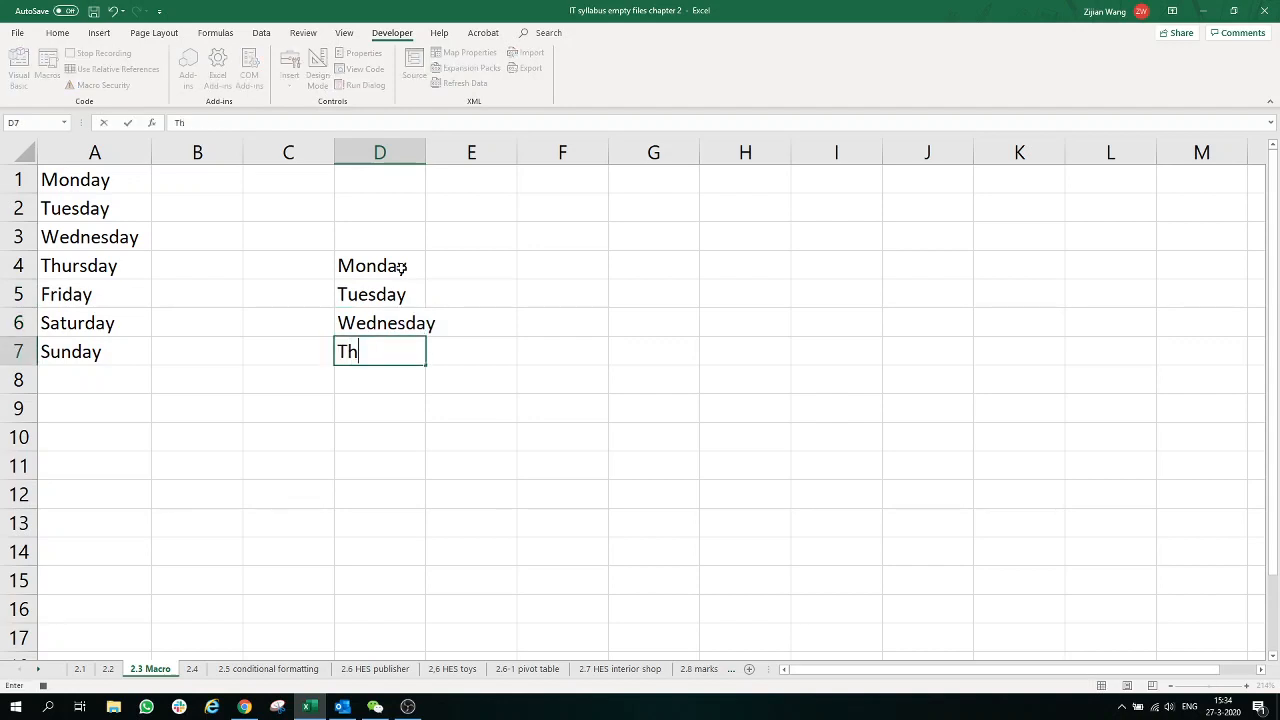
pyautogui.write('ursday')
pyautogui.press('Return')
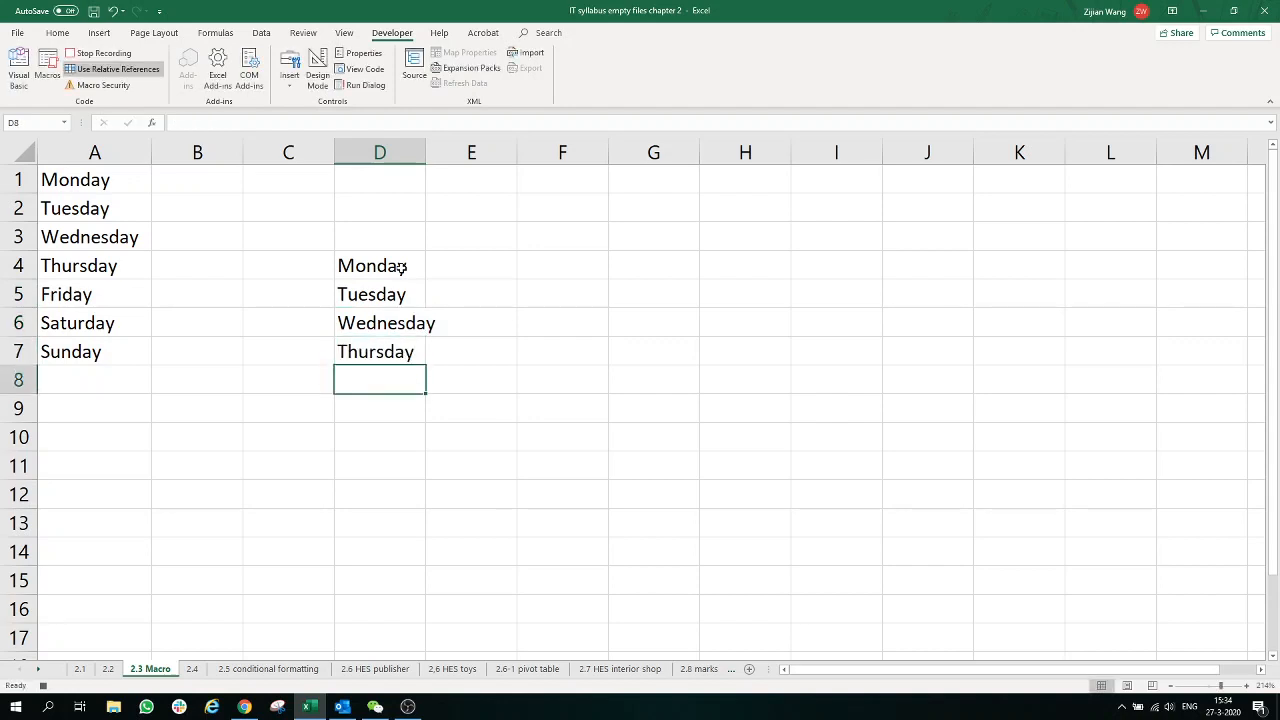
pyautogui.write('Friday')
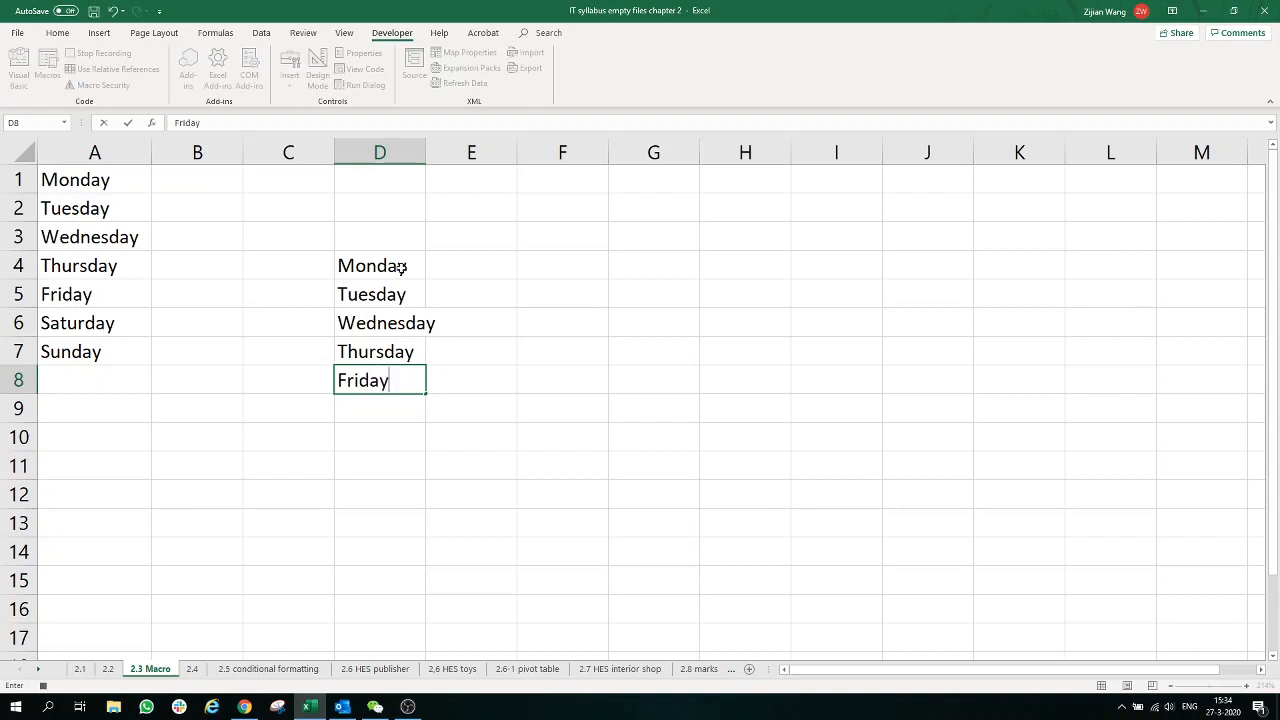
pyautogui.press('Return')
pyautogui.write('Sa')
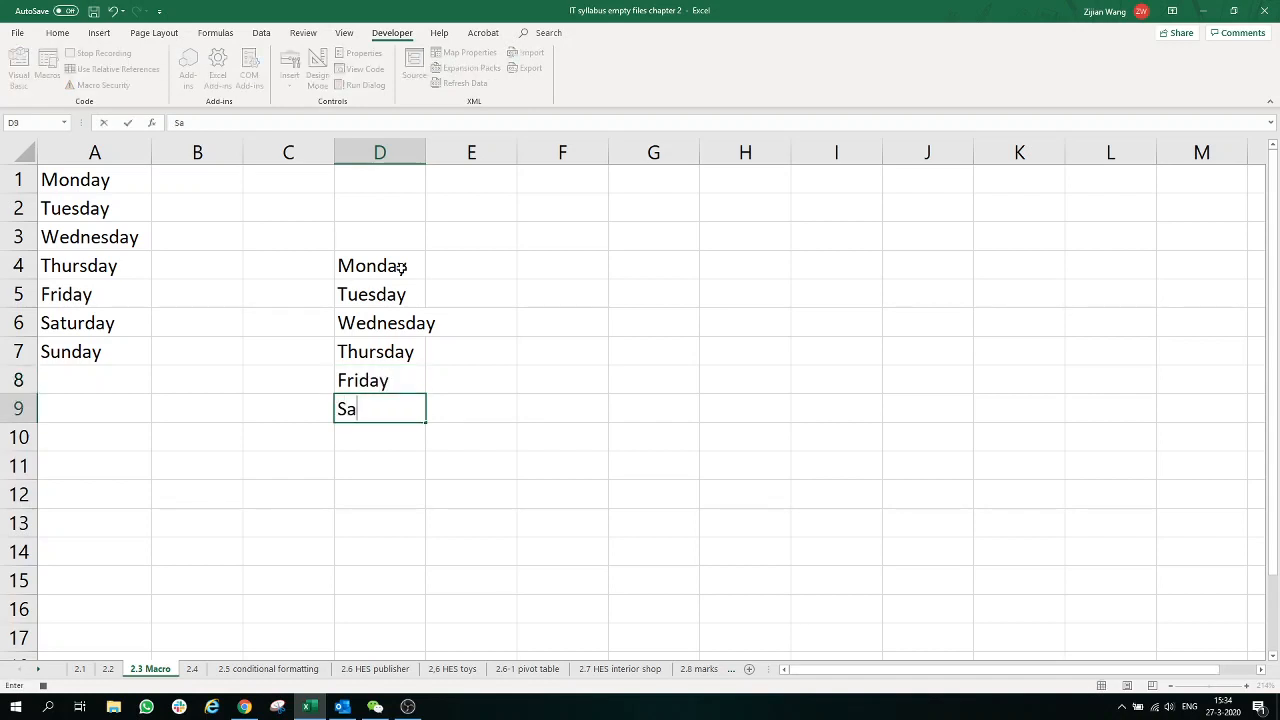
pyautogui.write('turday')
pyautogui.press('Return')
pyautogui.write('Sunday')
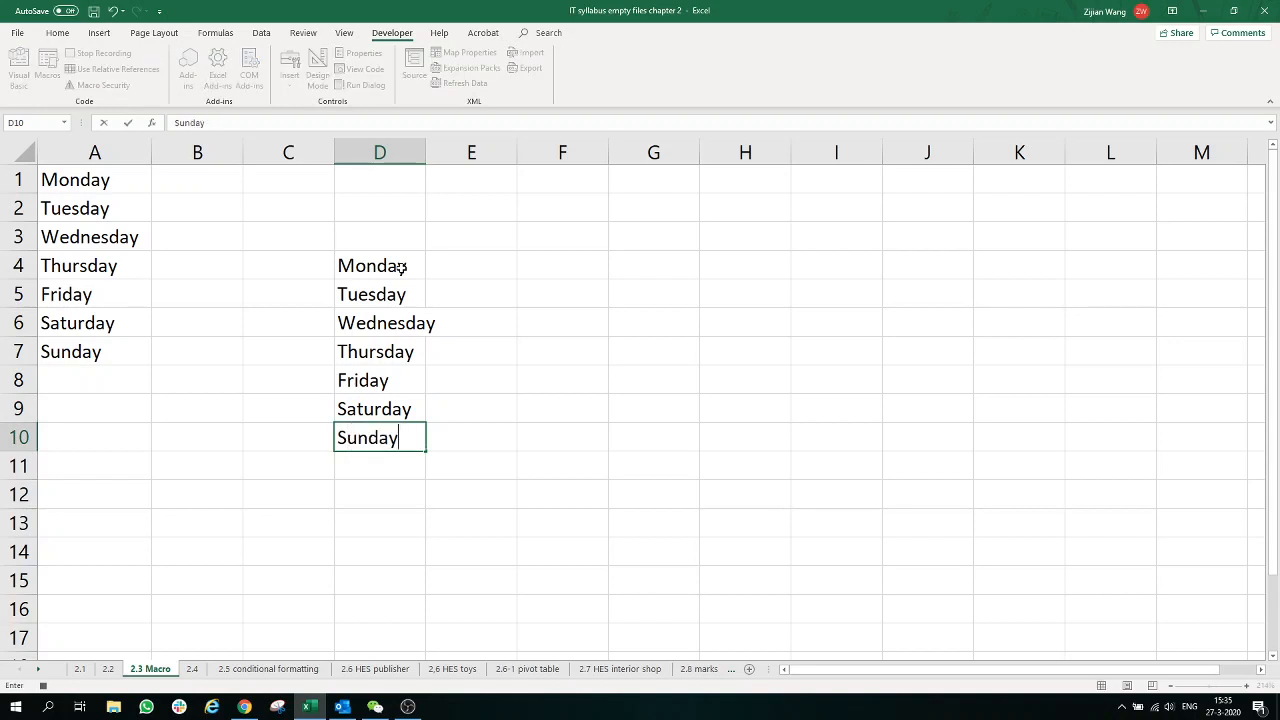
pyautogui.press('Return')
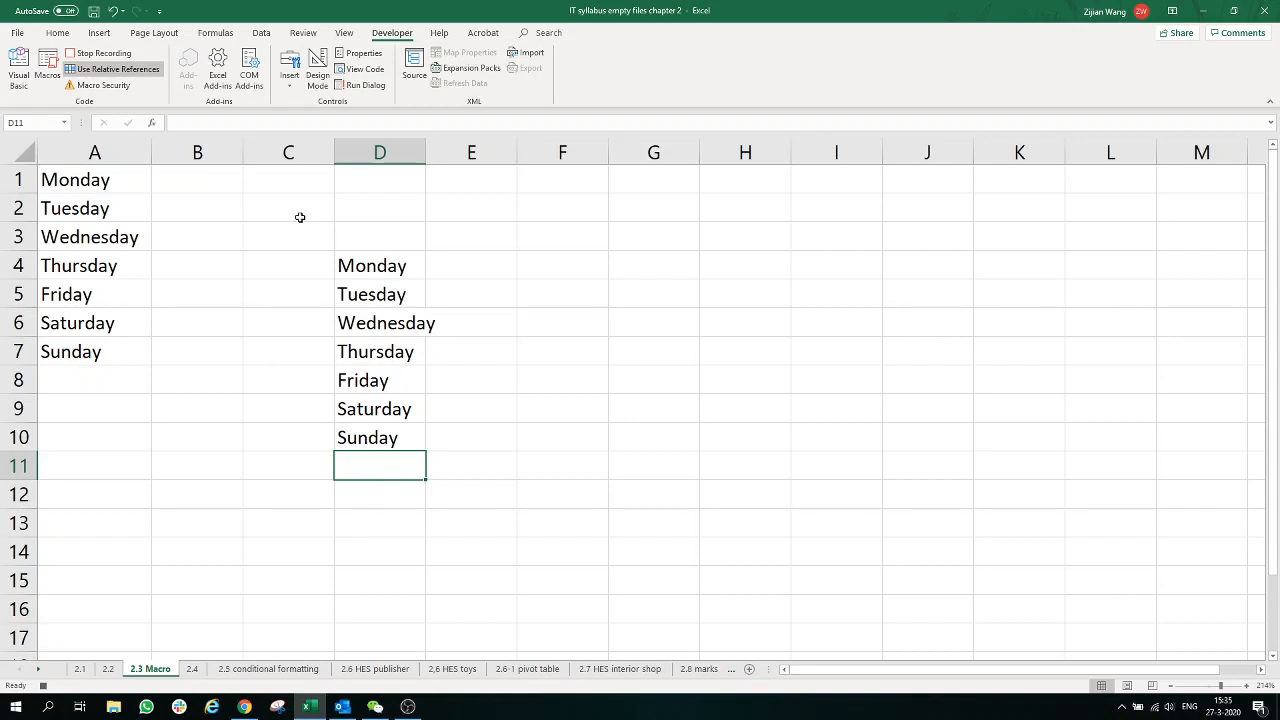
# Stop the macro recording and open the list of macros in the open workbooks
pyautogui.click(105, 53)
pyautogui.click(51, 80)
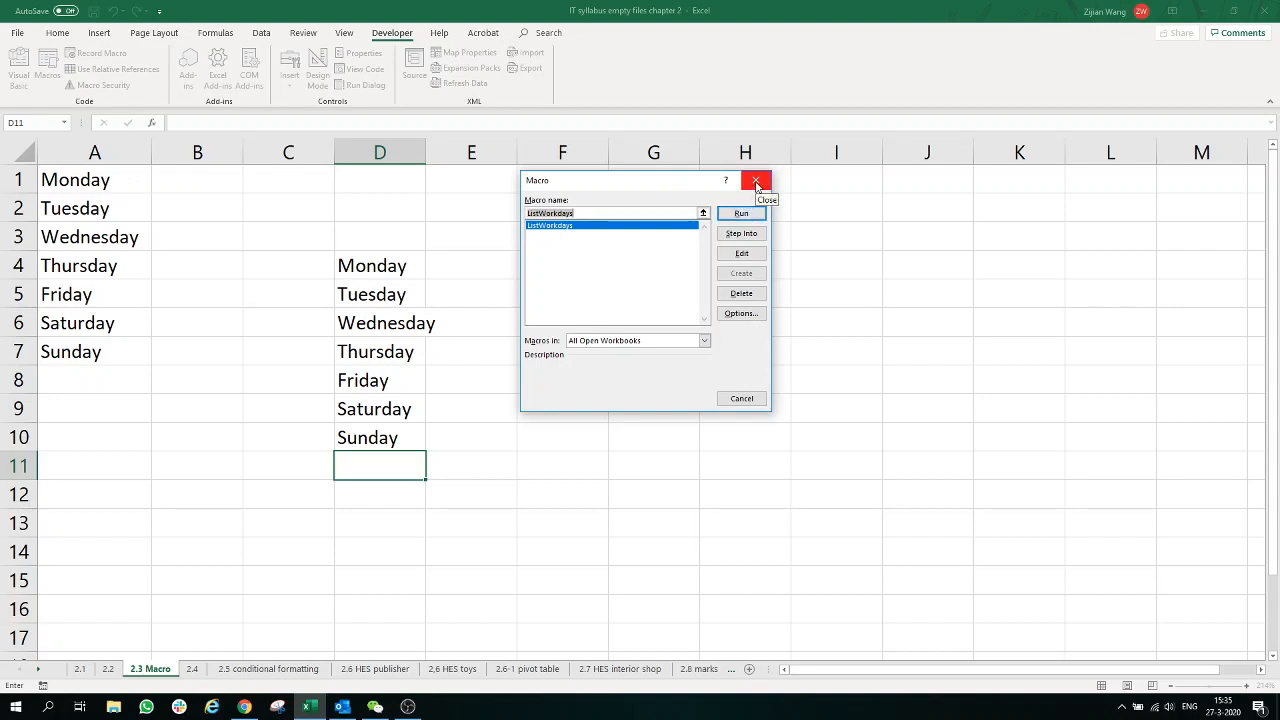
pyautogui.moveTo(689, 189); pyautogui.dragTo(870, 242)
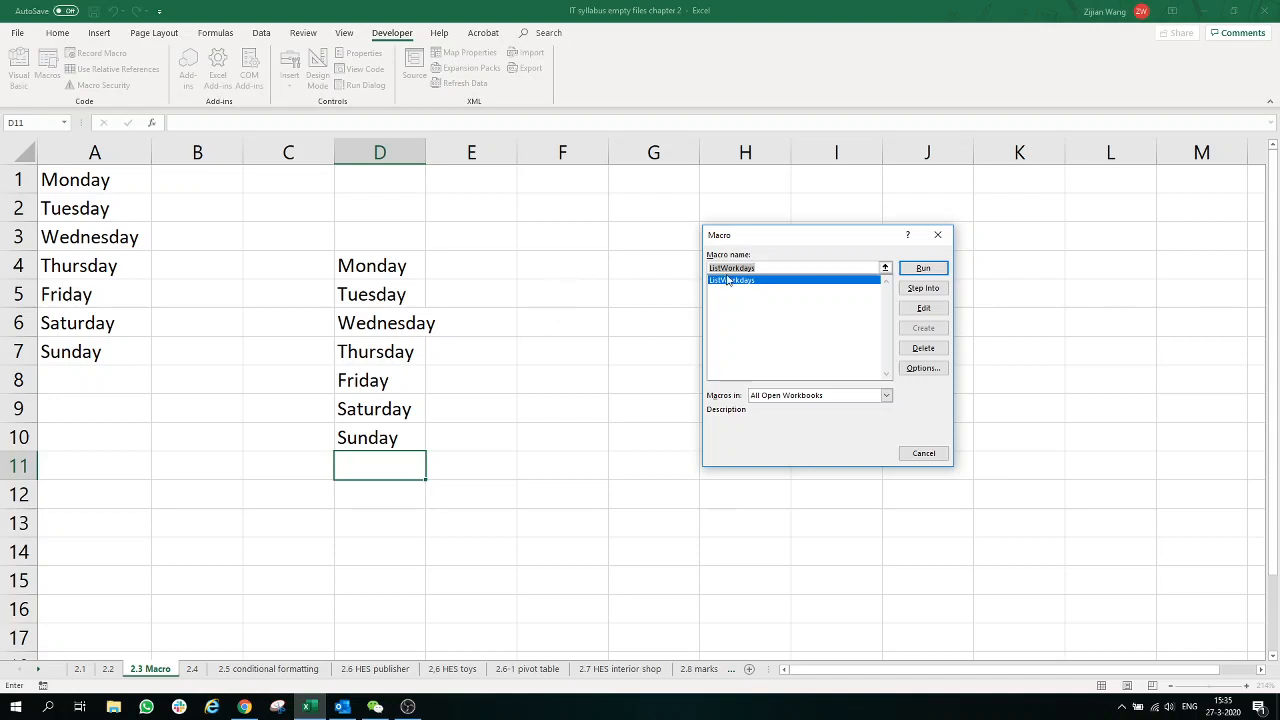
pyautogui.click(567, 284)
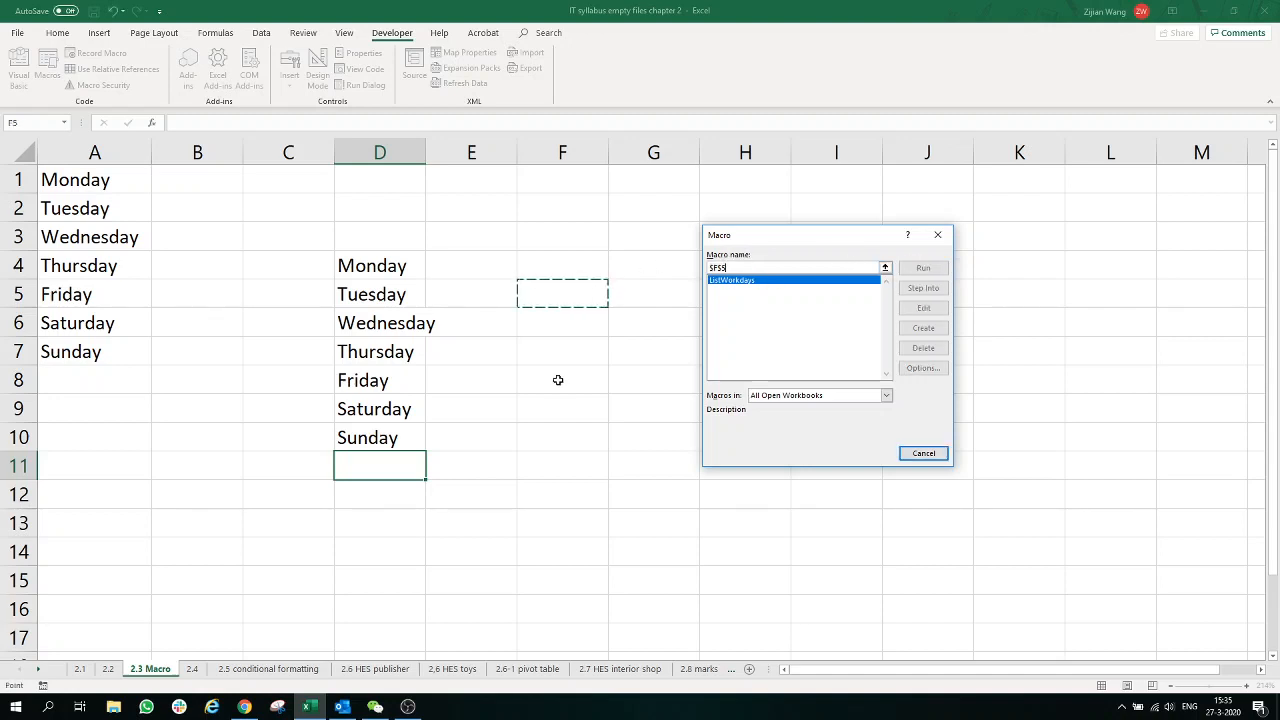
pyautogui.click(937, 234)
# Run the ListWorkdays macro with cell G4 as the selected starting cell
pyautogui.click(654, 265)
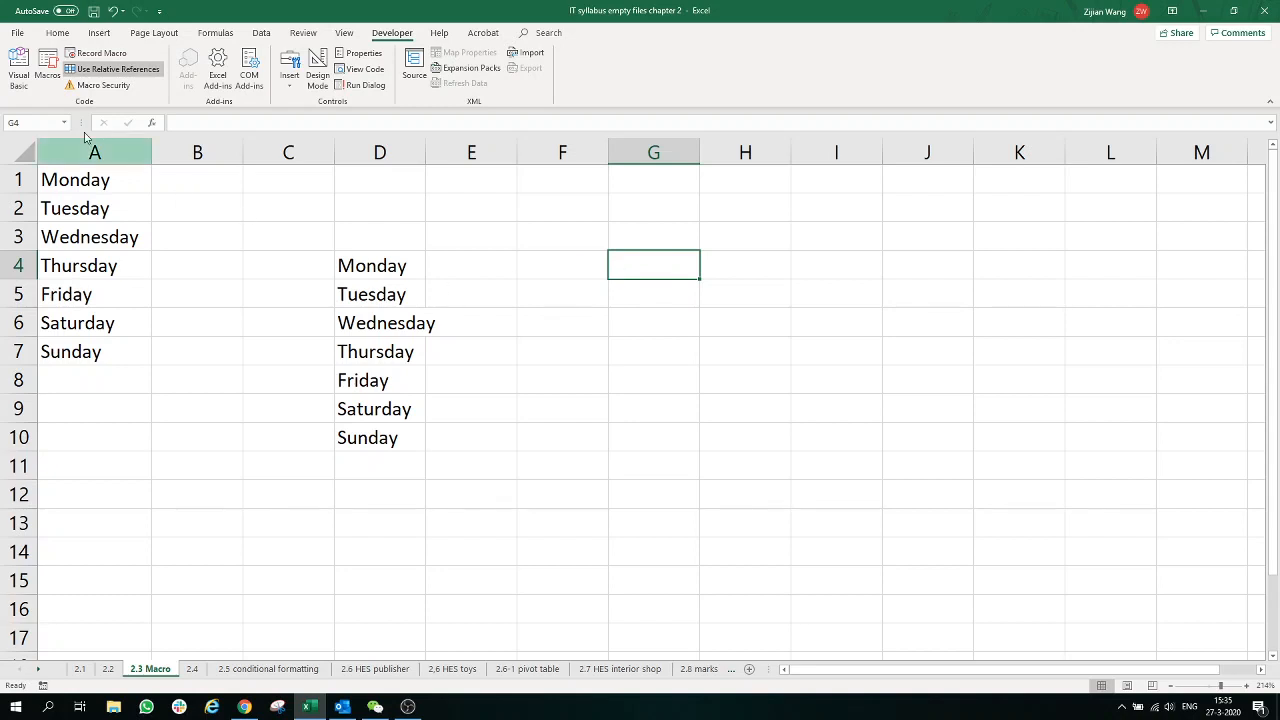
pyautogui.click(47, 65)
pyautogui.moveTo(757, 239); pyautogui.dragTo(889, 227)
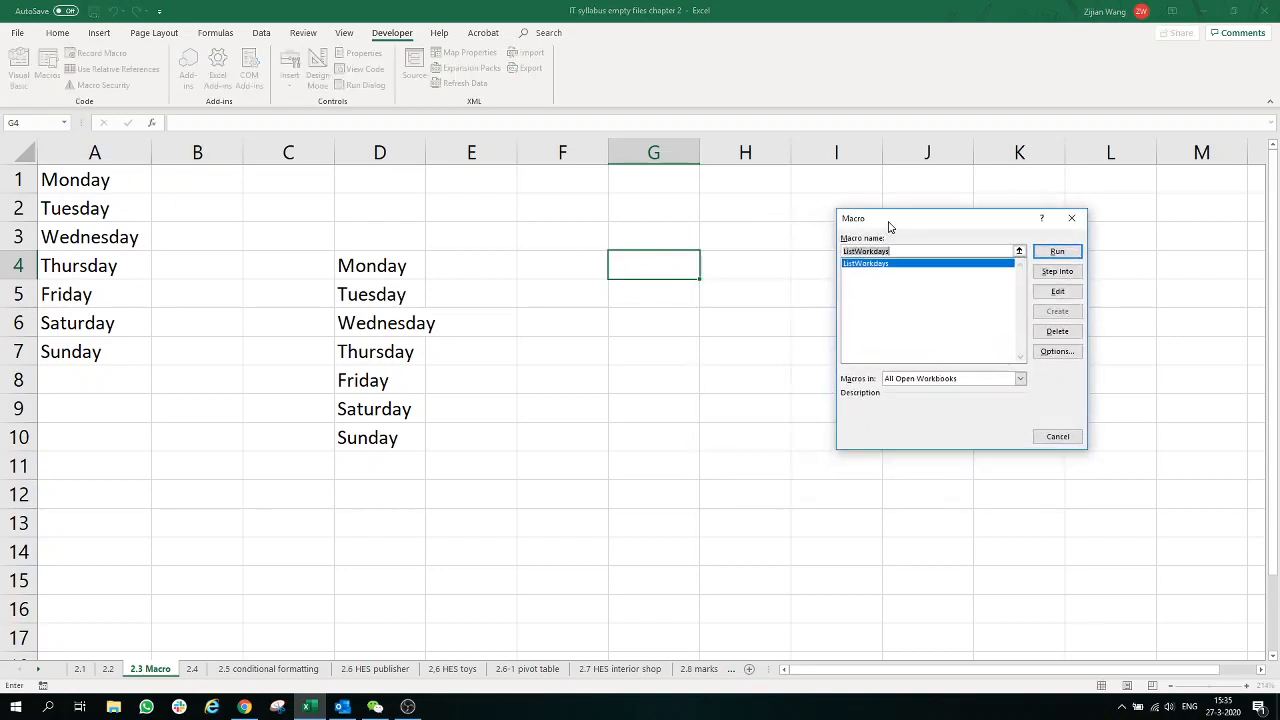
pyautogui.click(1057, 251)
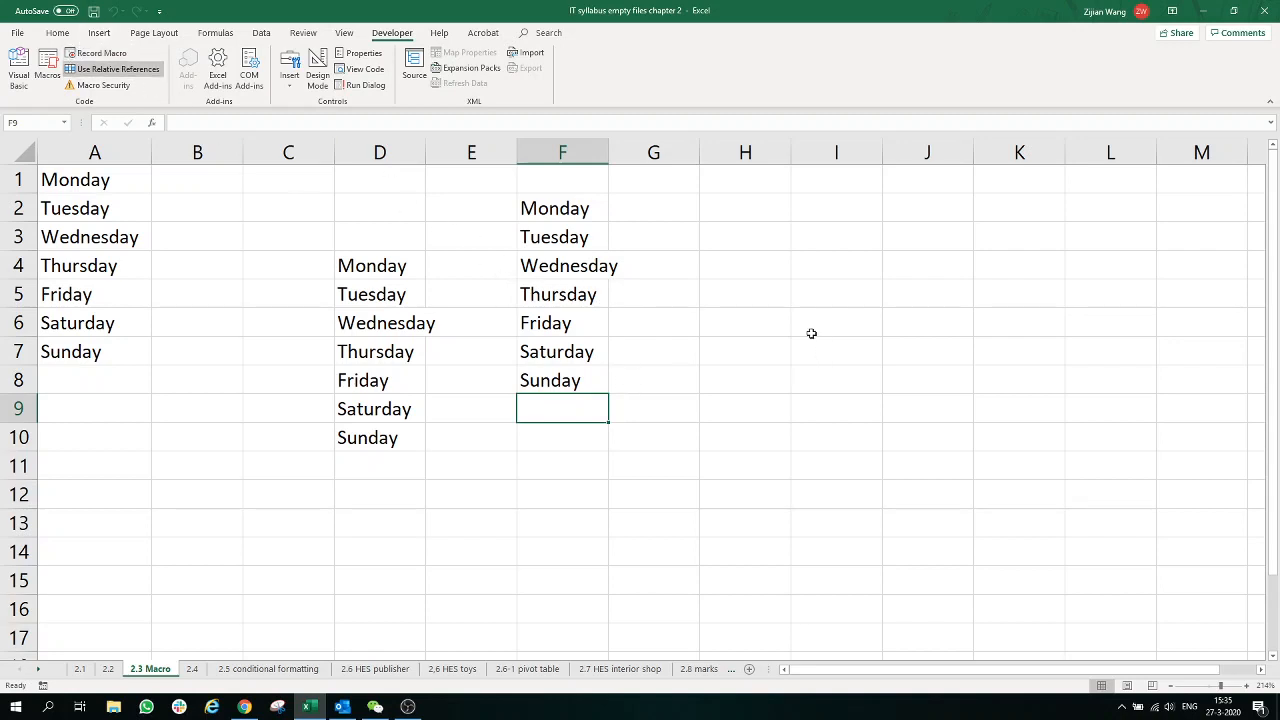
# Examine how the weekday list in column F is positioned relative to the starting cell and the recorded list in column D
pyautogui.click(539, 297)
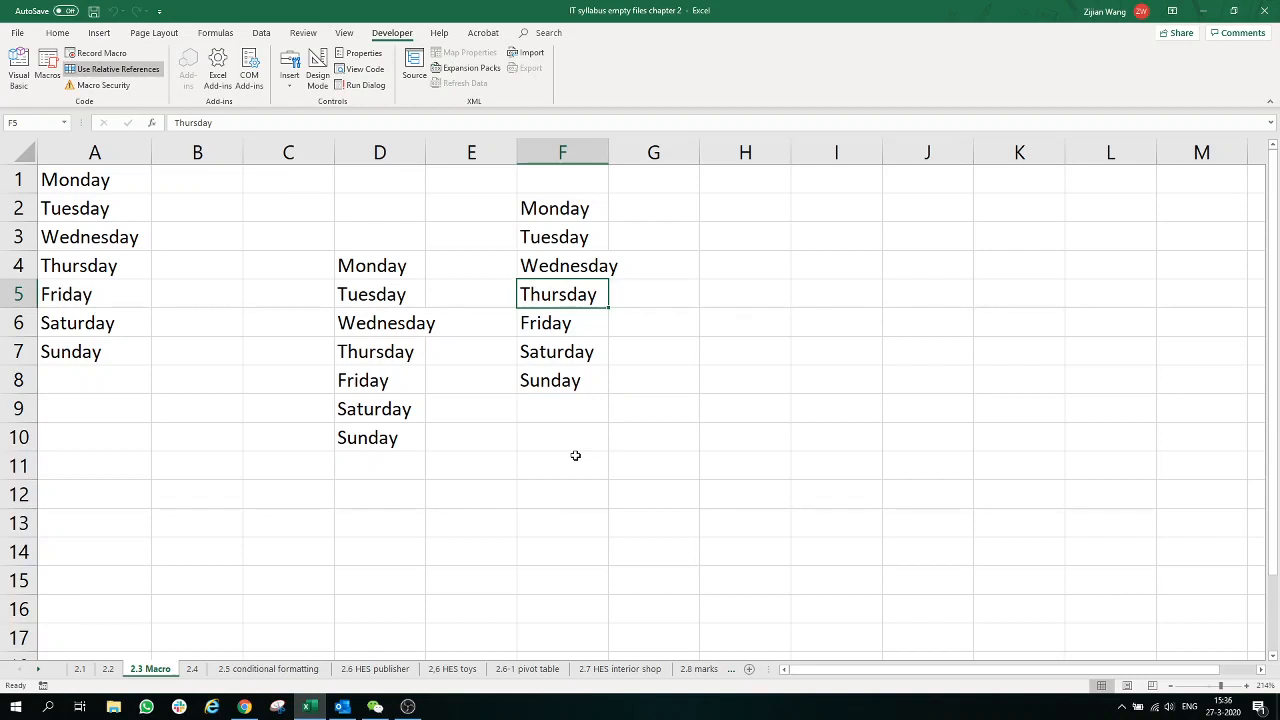
pyautogui.click(387, 272)
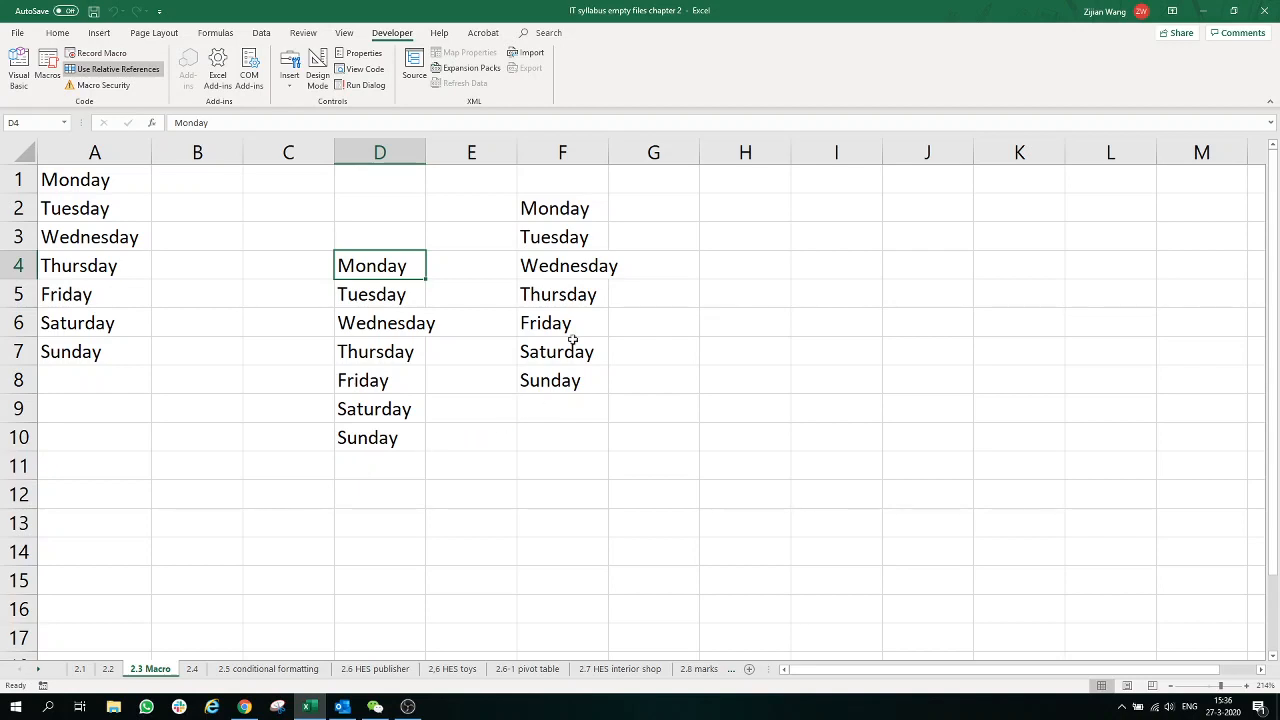
pyautogui.click(575, 303)
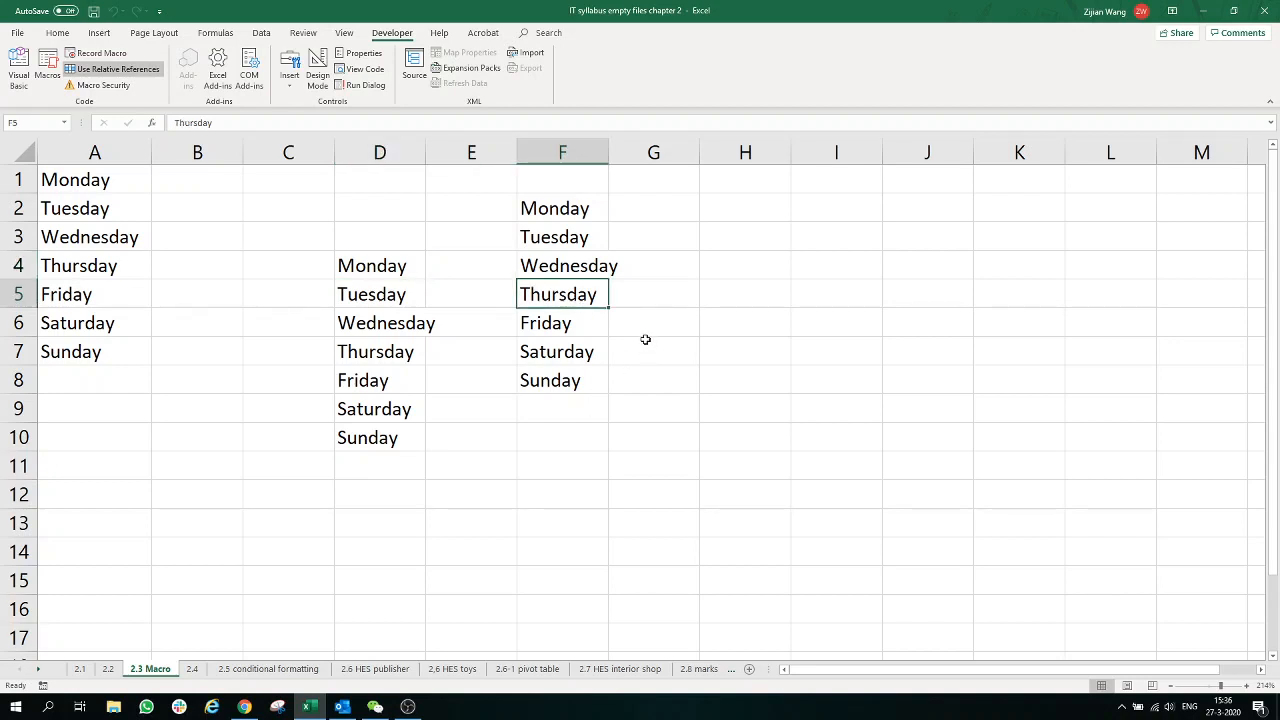
pyautogui.click(734, 243)
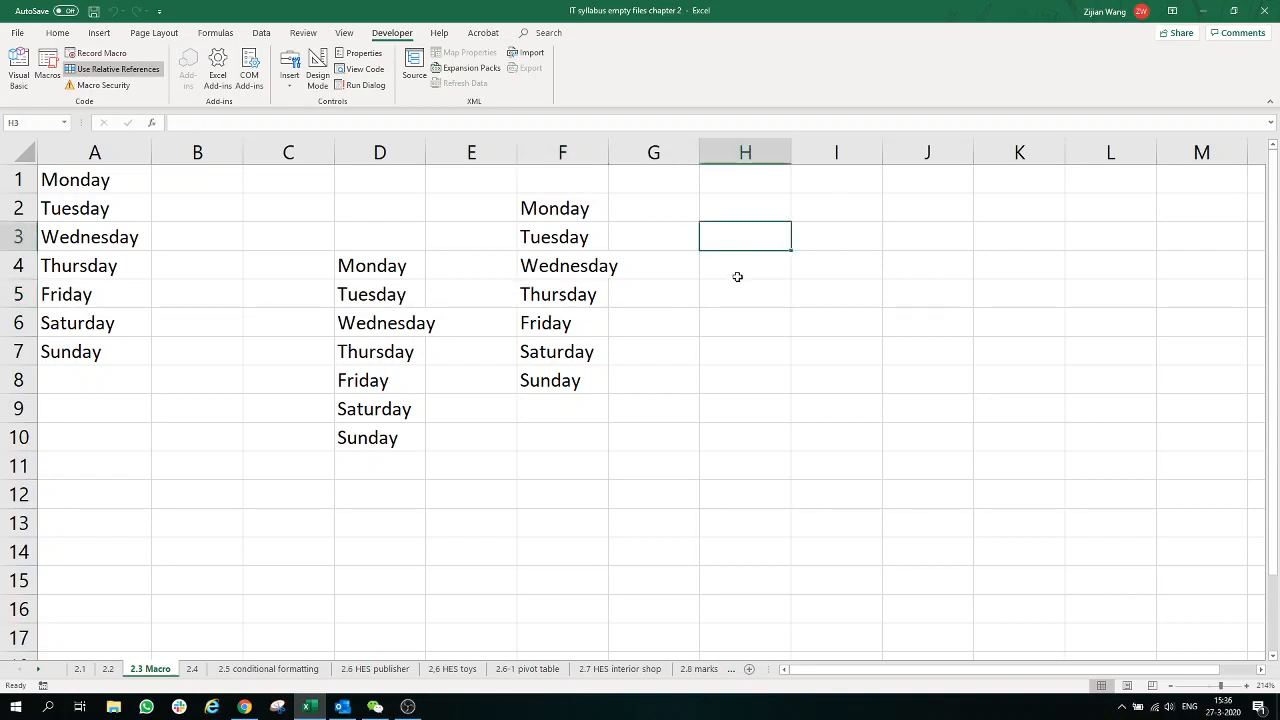
pyautogui.click(582, 208)
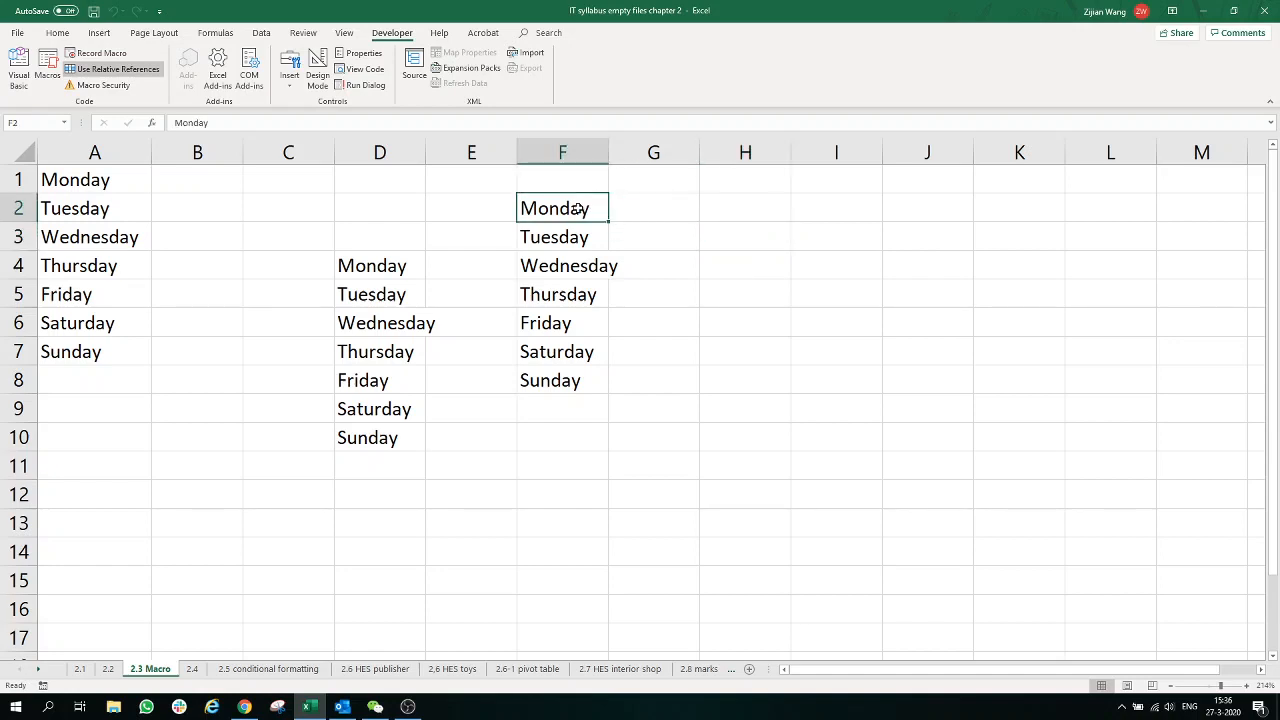
pyautogui.moveTo(749, 236); pyautogui.dragTo(567, 240)
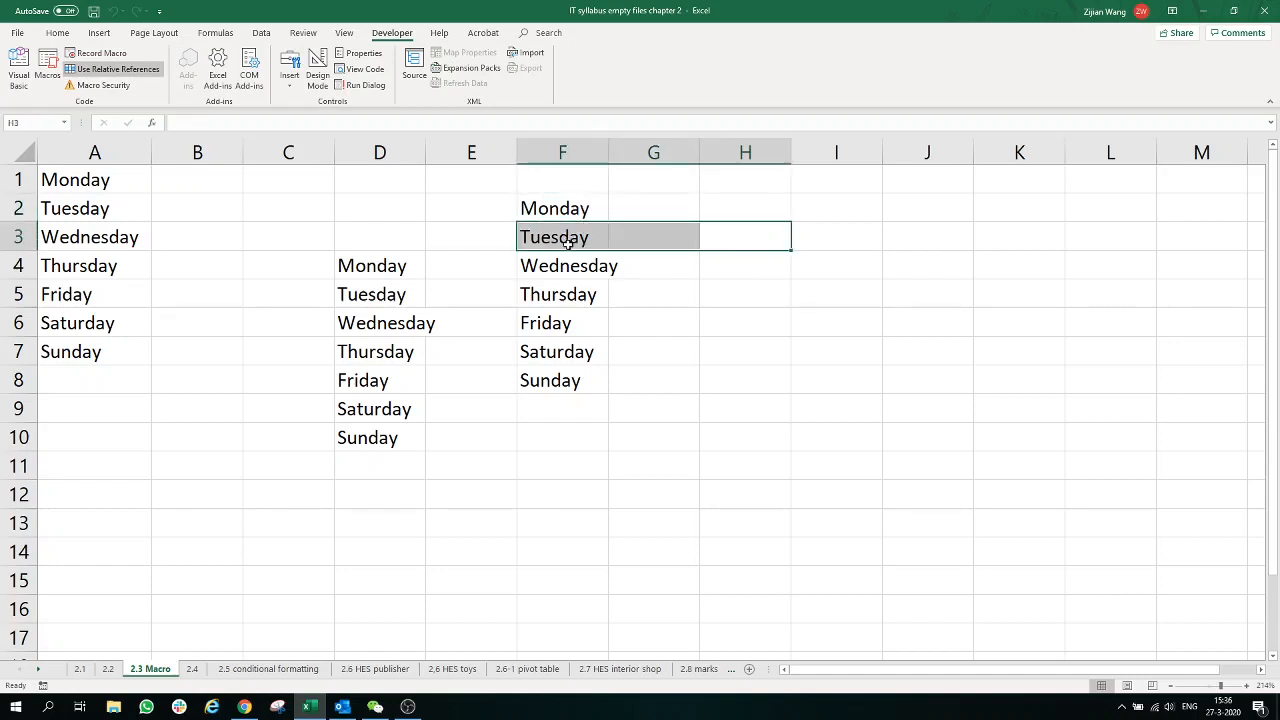
pyautogui.click(577, 212)
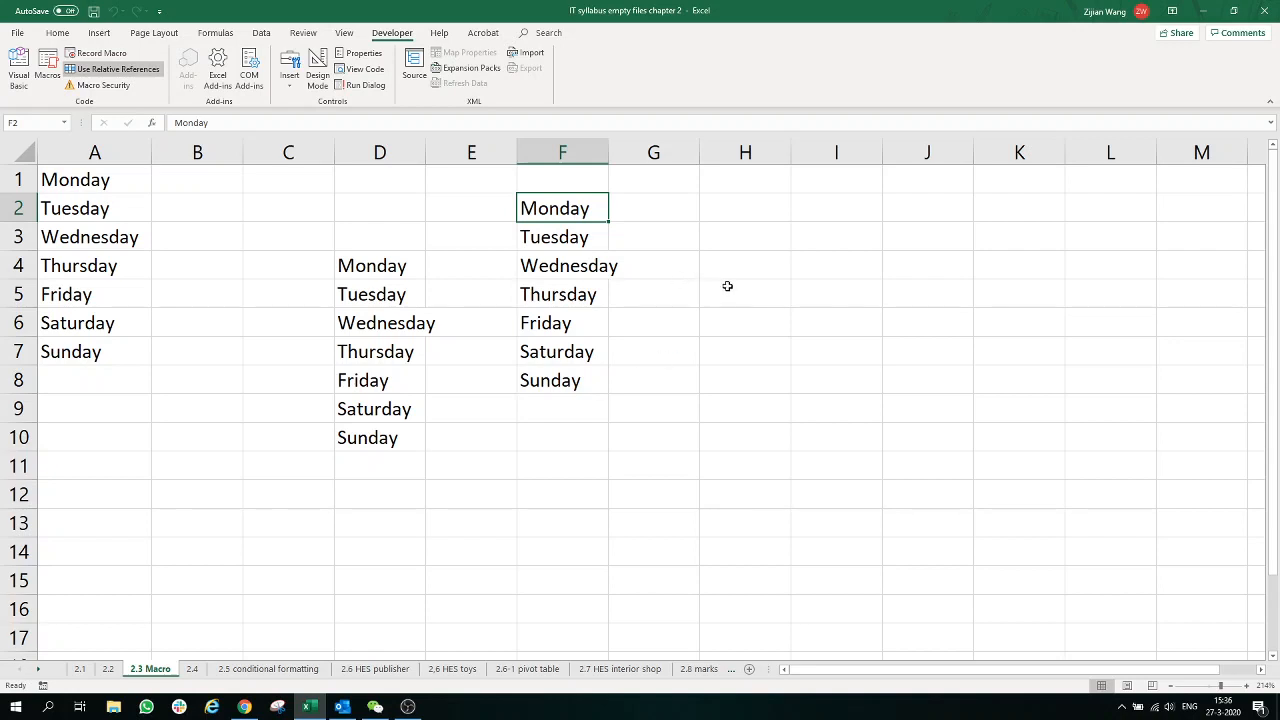
pyautogui.click(760, 271)
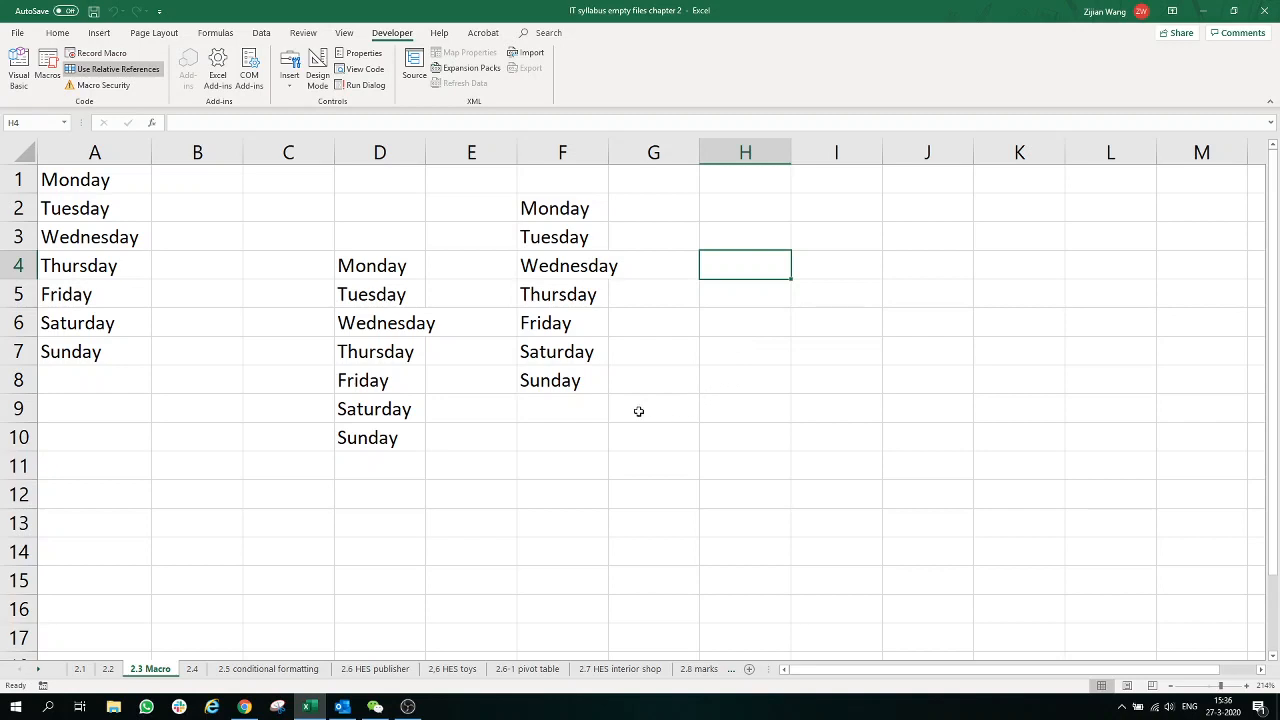
# Clear the contents of F2:G9 to remove the weekday list produced by the macro
pyautogui.moveTo(637, 409); pyautogui.dragTo(555, 207)
pyautogui.rightClick(563, 238)
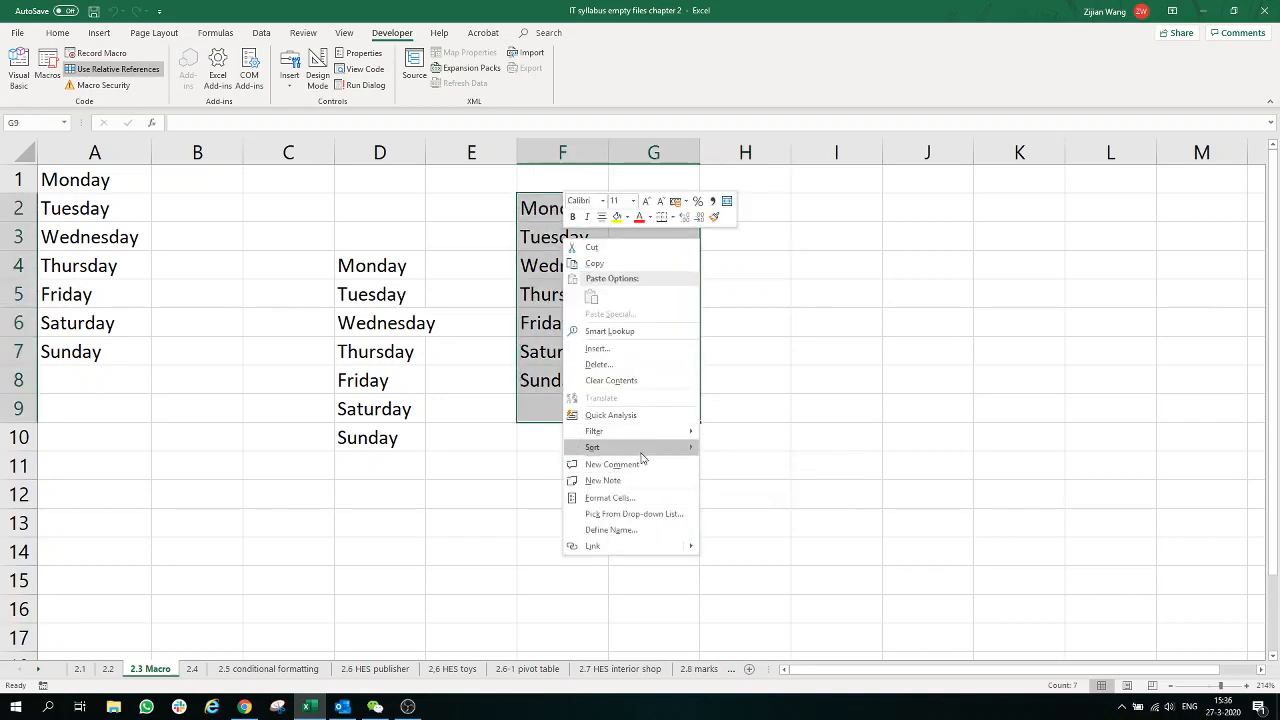
pyautogui.moveTo(641, 452)
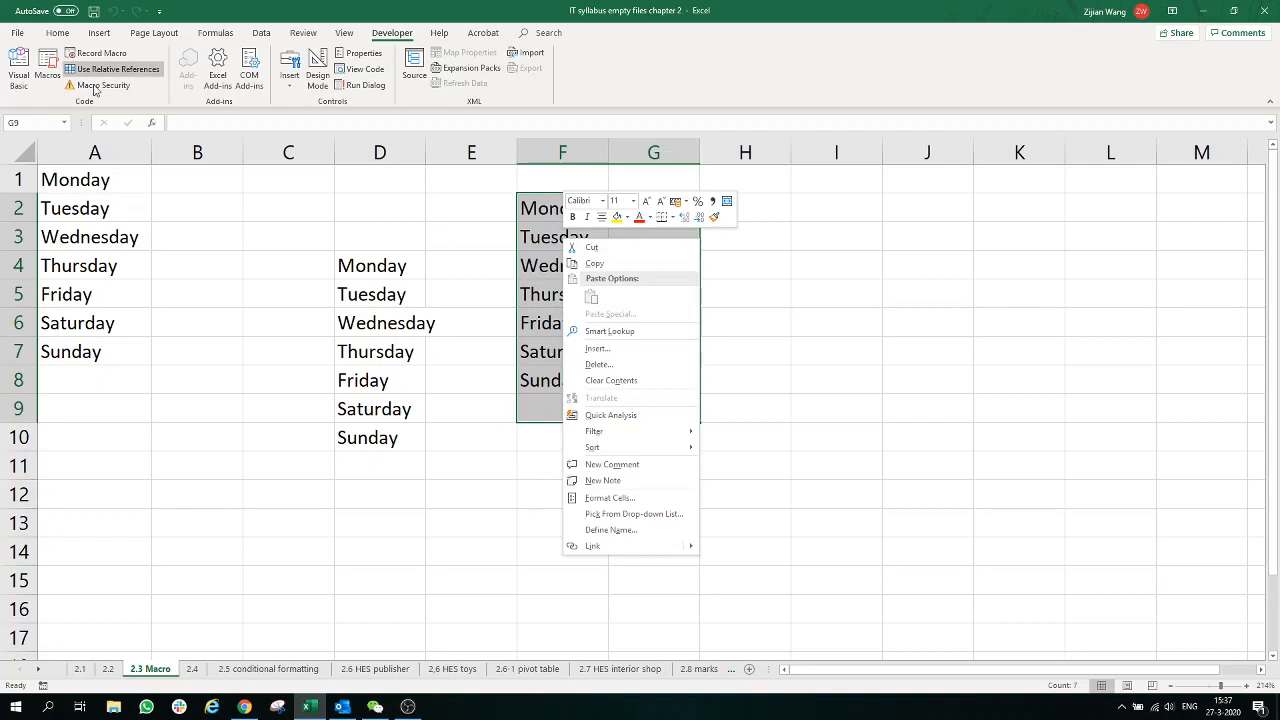
pyautogui.click(52, 74)
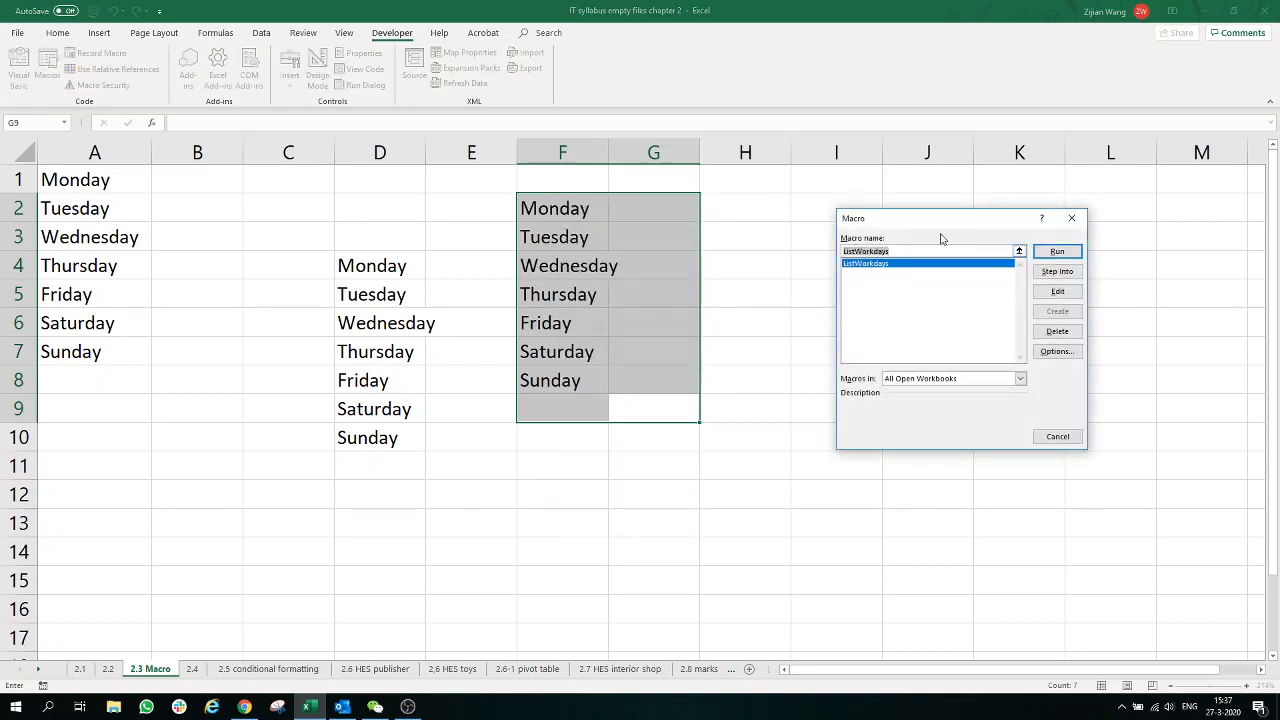
pyautogui.click(1072, 219)
pyautogui.rightClick(650, 319)
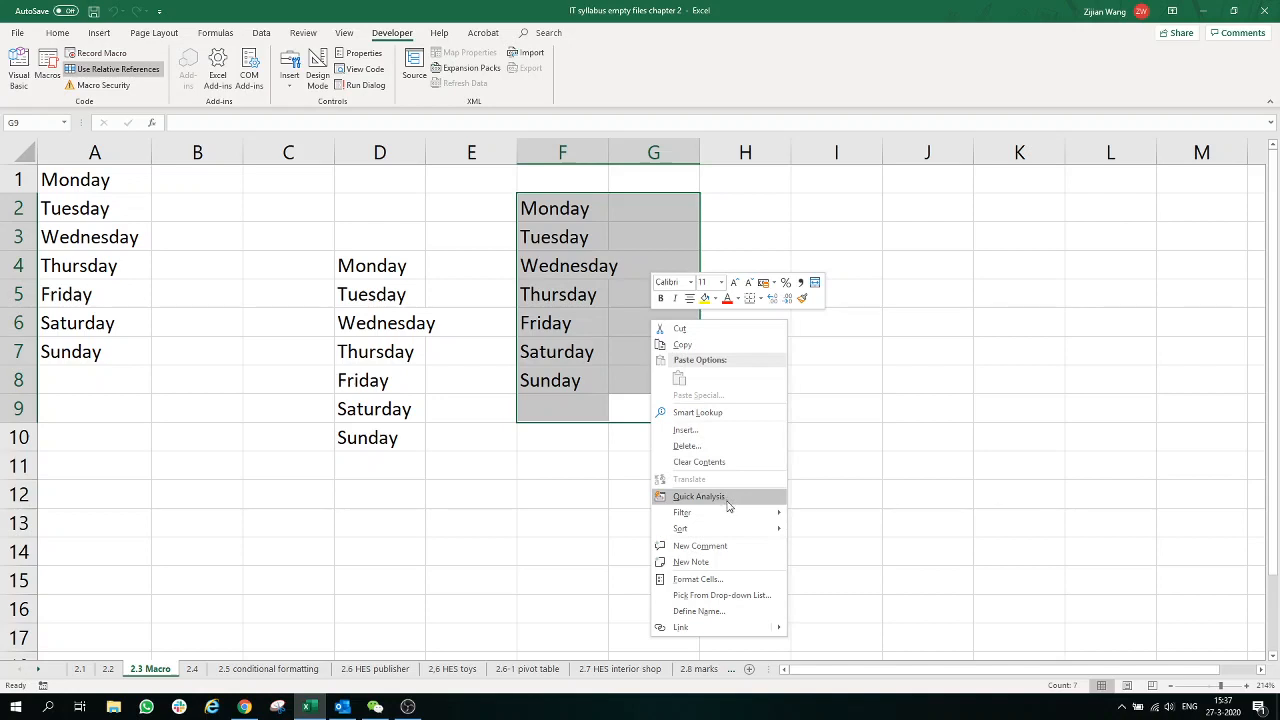
pyautogui.moveTo(728, 511)
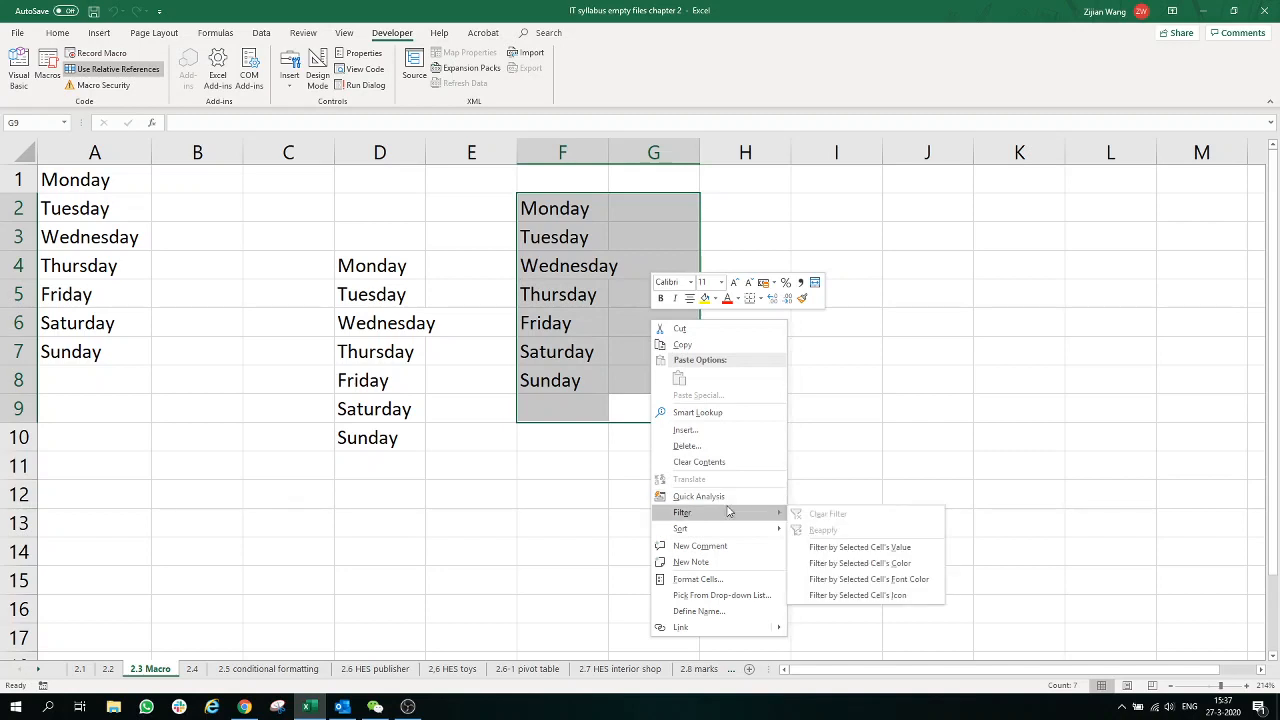
pyautogui.click(686, 446)
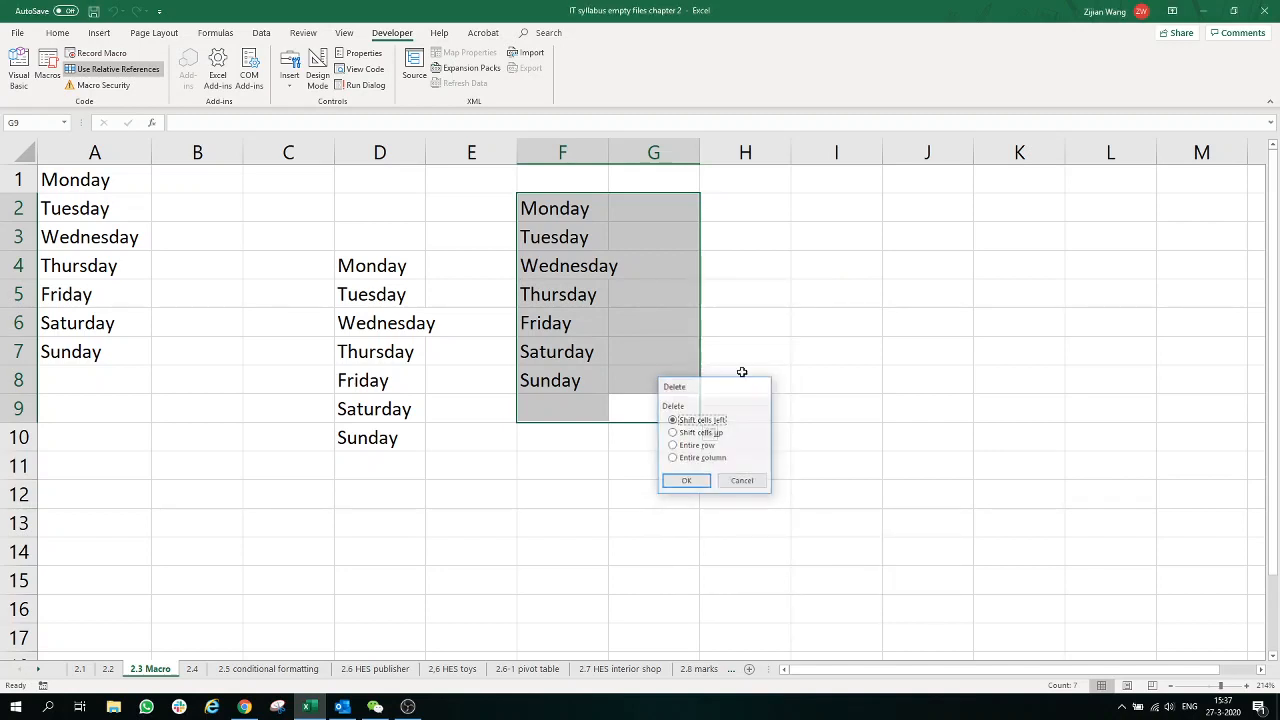
pyautogui.rightClick(591, 293)
pyautogui.click(667, 435)
pyautogui.click(718, 360)
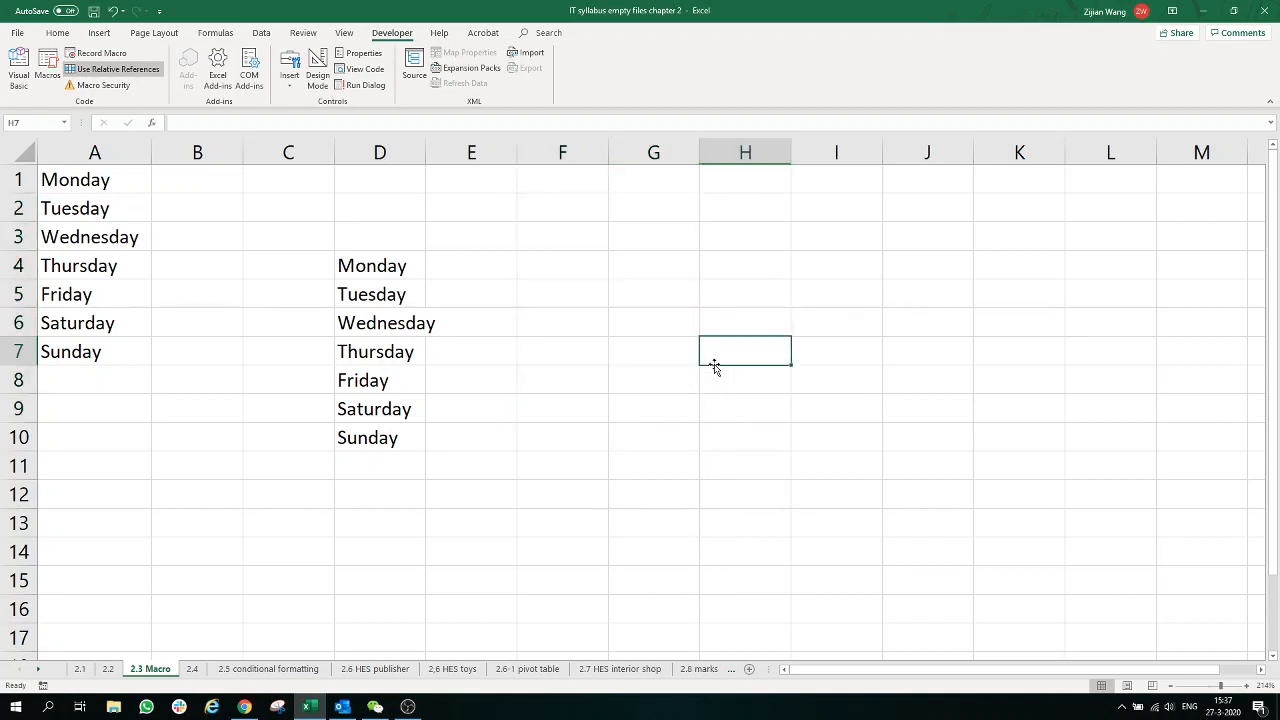
# Turn off relative references for macro recording and select cell F5
pyautogui.click(123, 74)
pyautogui.click(132, 71)
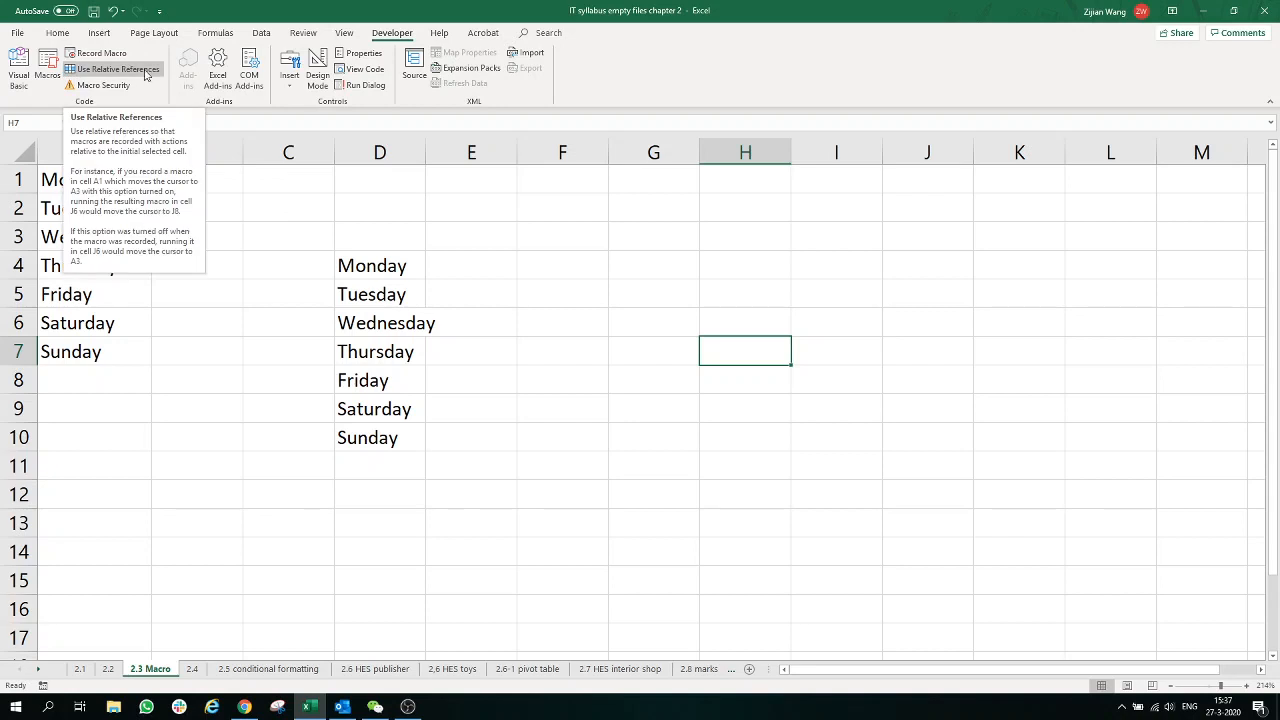
pyautogui.click(556, 298)
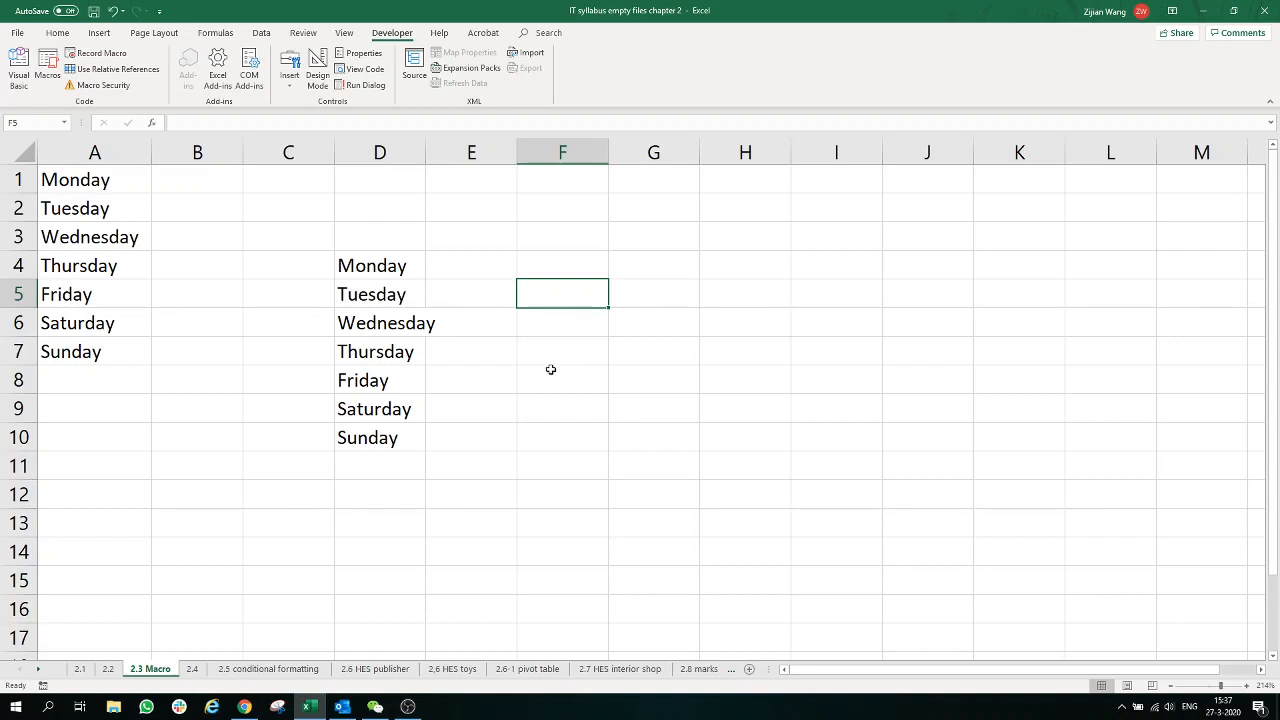
pyautogui.click(412, 708)
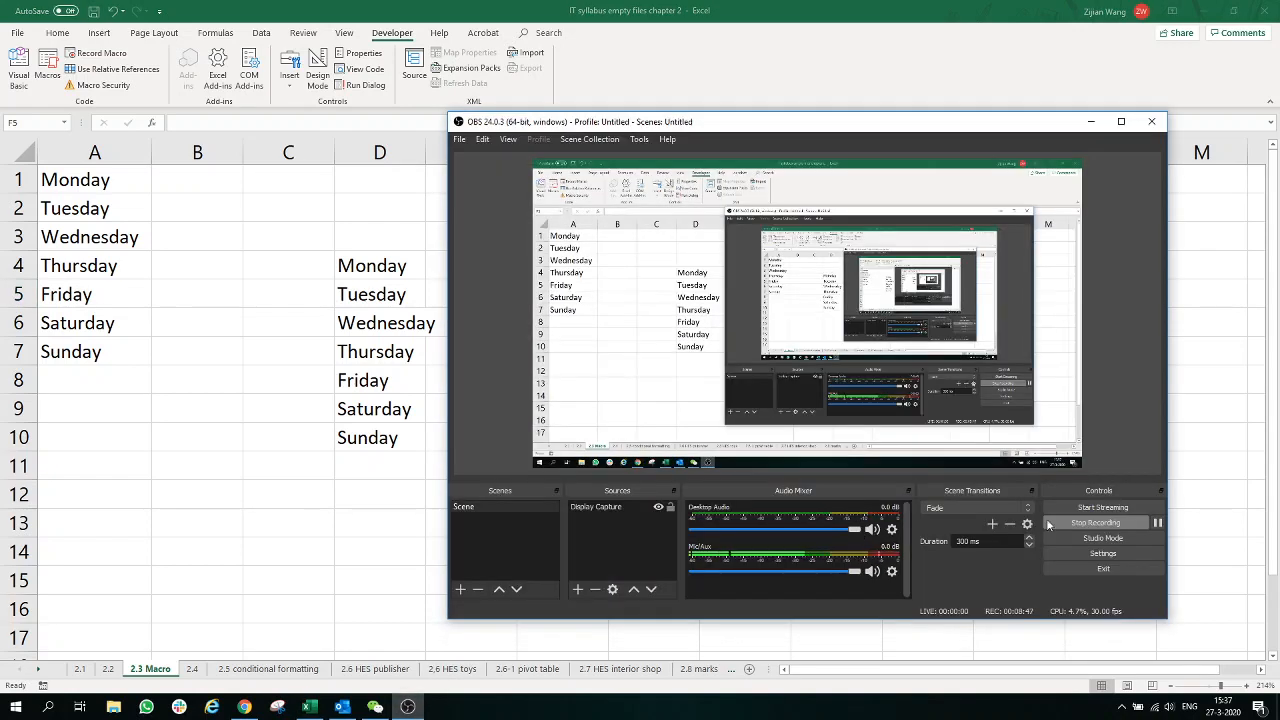